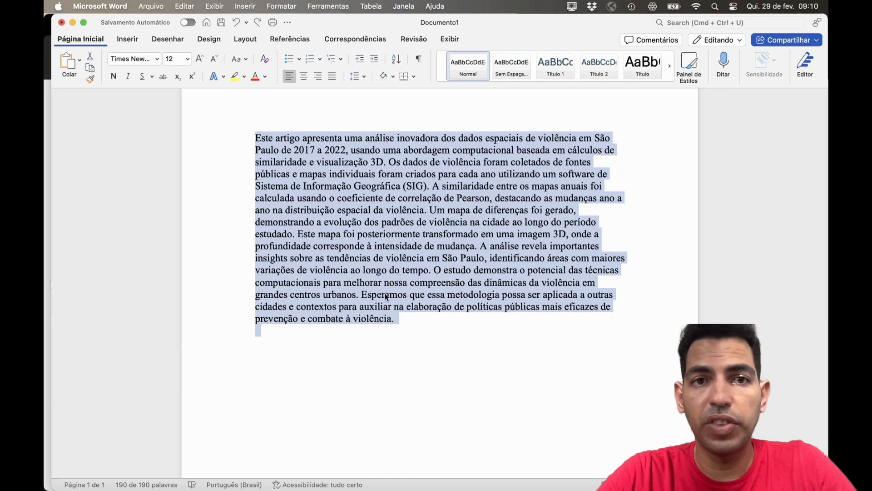
# Step: Copy the whole abstract paragraph about violence data in São Paulo from the document
pyautogui.click(427, 335)
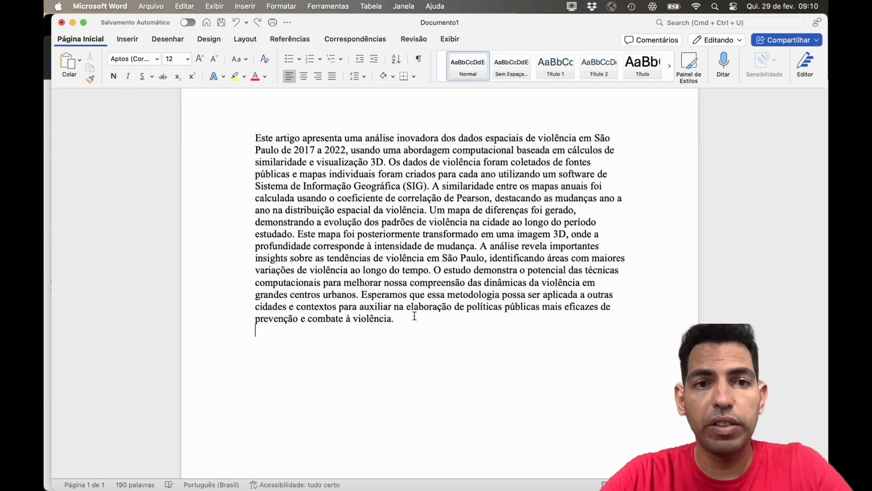
pyautogui.moveTo(404, 318); pyautogui.dragTo(258, 139)
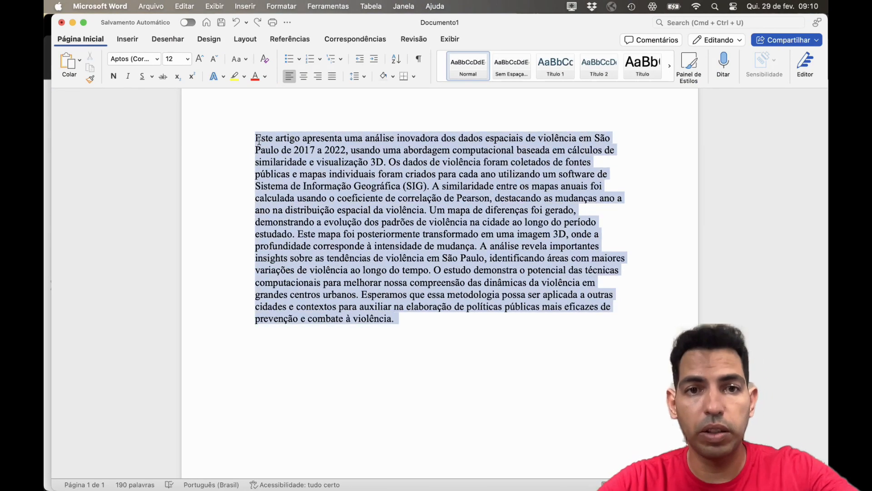
pyautogui.moveTo(45, 1)
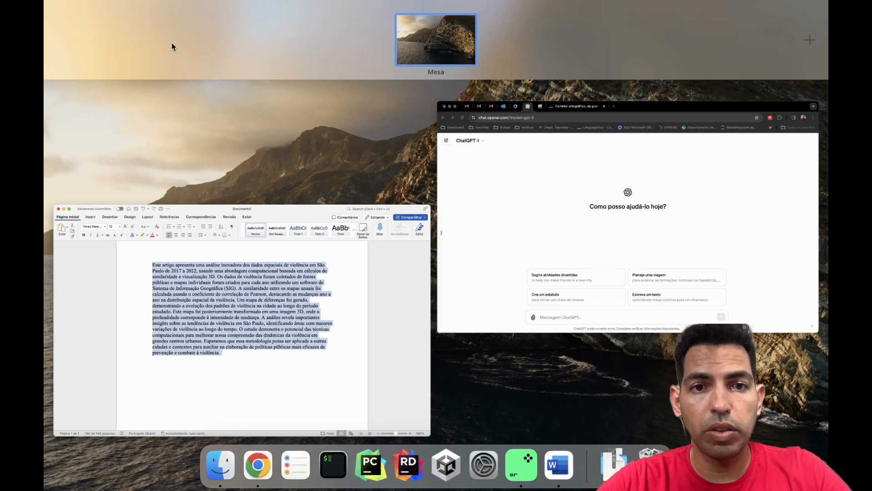
pyautogui.click(244, 221)
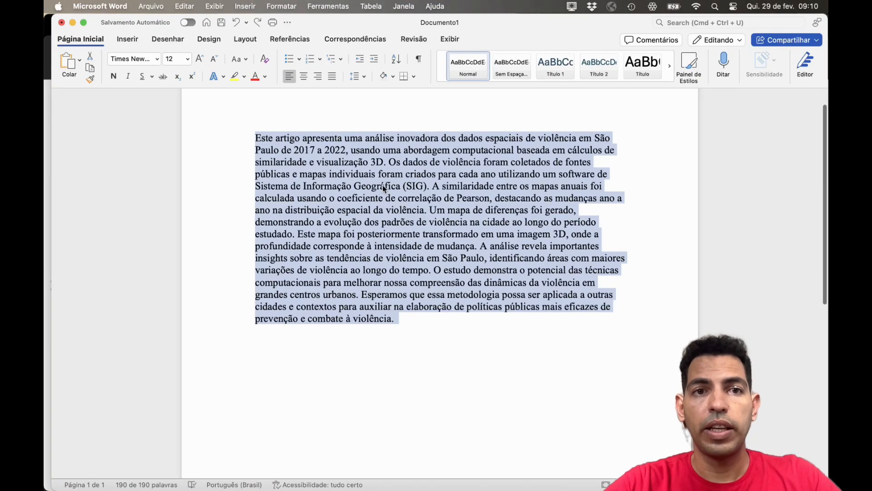
pyautogui.rightClick(389, 207)
pyautogui.click(400, 224)
# Step: Switch to ChatGPT and send the prompt "aja como um escritor de artigos científicos da área de ciência da computação"
pyautogui.moveTo(44, 1)
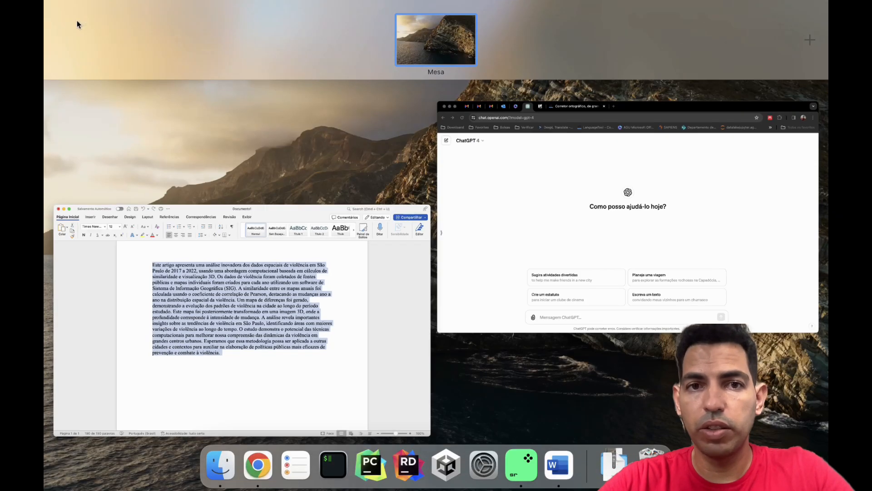
pyautogui.click(473, 213)
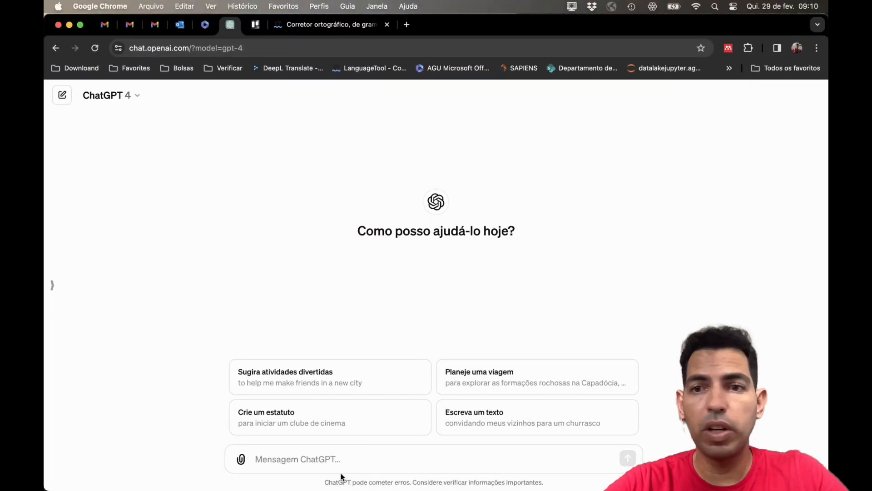
pyautogui.write('aja co')
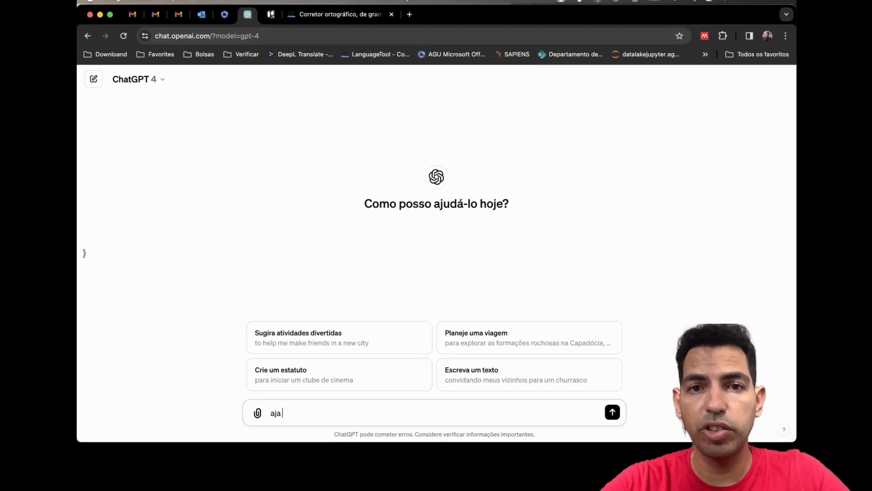
pyautogui.write('mo um escritor de artigos científicos da')
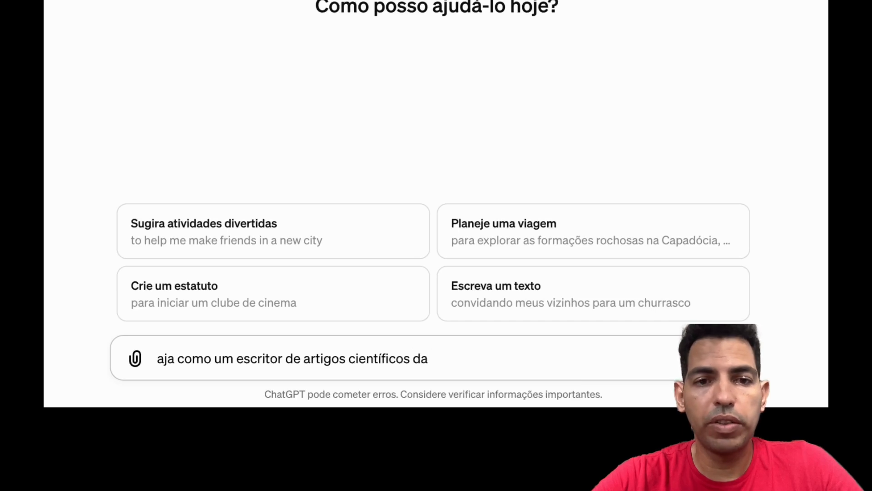
pyautogui.write('de')
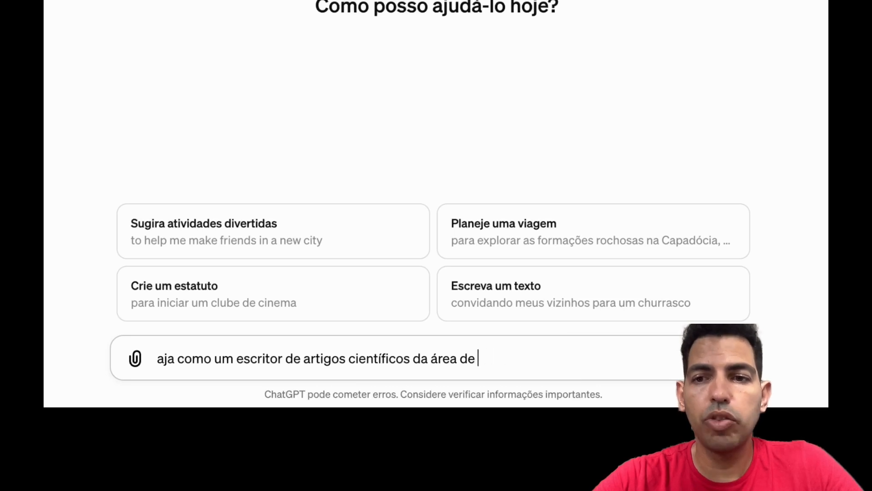
pyautogui.write('ciência da ')
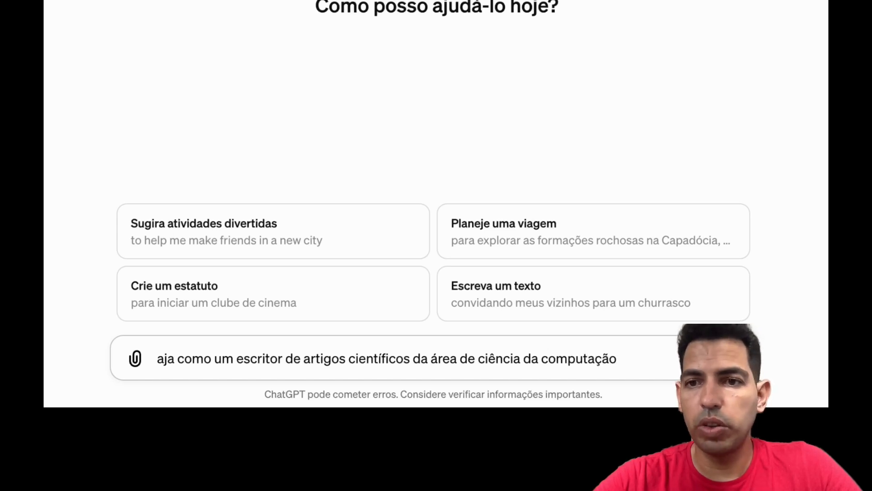
pyautogui.write('computação')
pyautogui.press('Return')
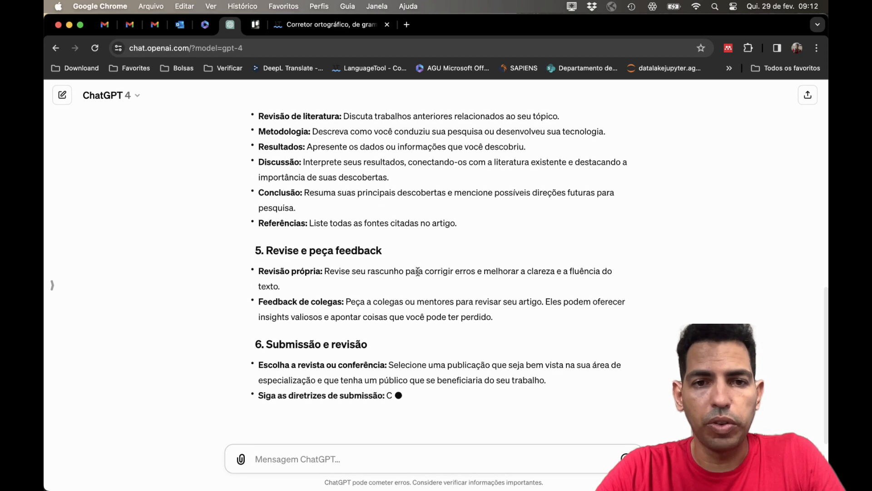
# Step: Send the request "coloque o texto na voz ativa:" followed on a new line by the copied abstract
pyautogui.scroll(2, 419, 254)
pyautogui.scroll(-2, 419, 254)
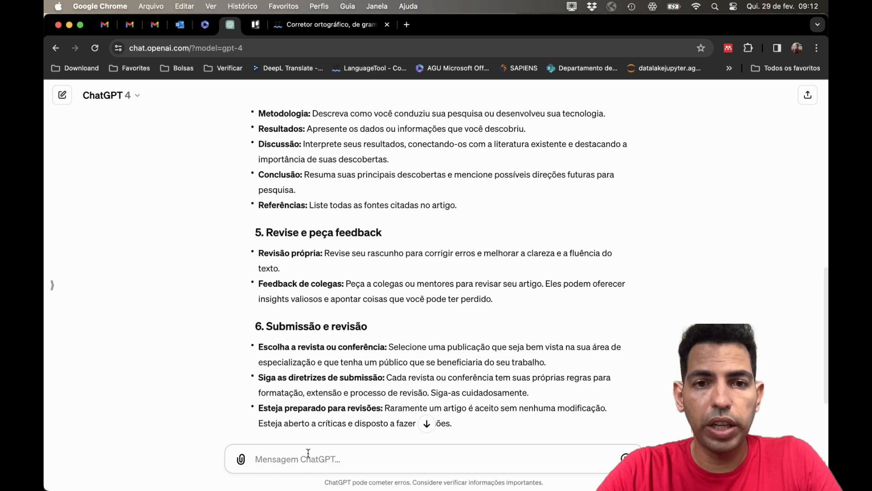
pyautogui.write('colo')
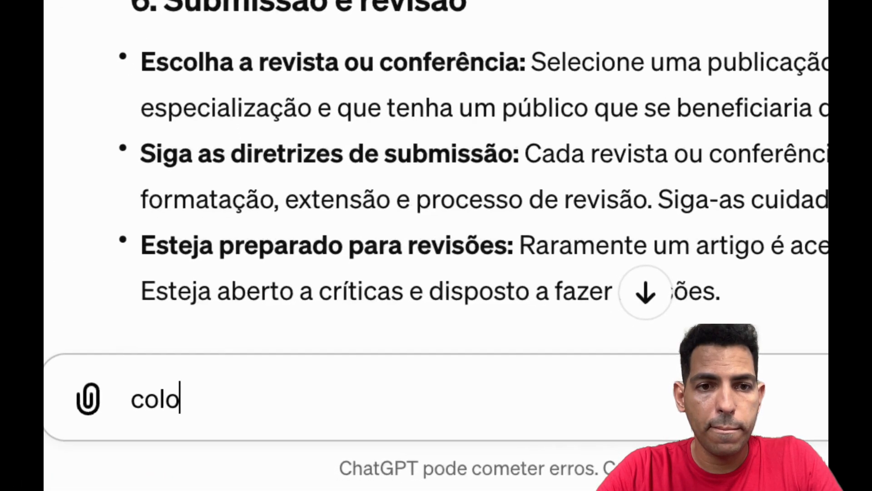
pyautogui.press('BackSpace')
pyautogui.press('BackSpace')
pyautogui.press('BackSpace')
pyautogui.press('BackSpace')
pyautogui.write('co')
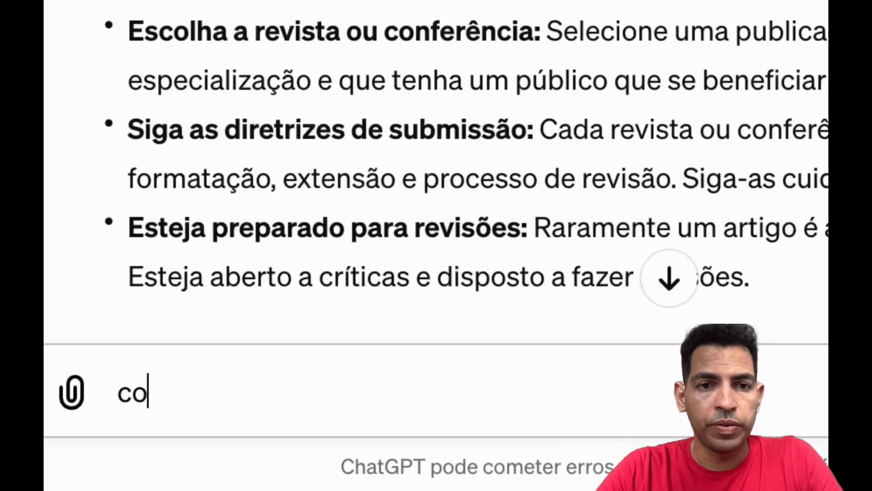
pyautogui.write('loque o te')
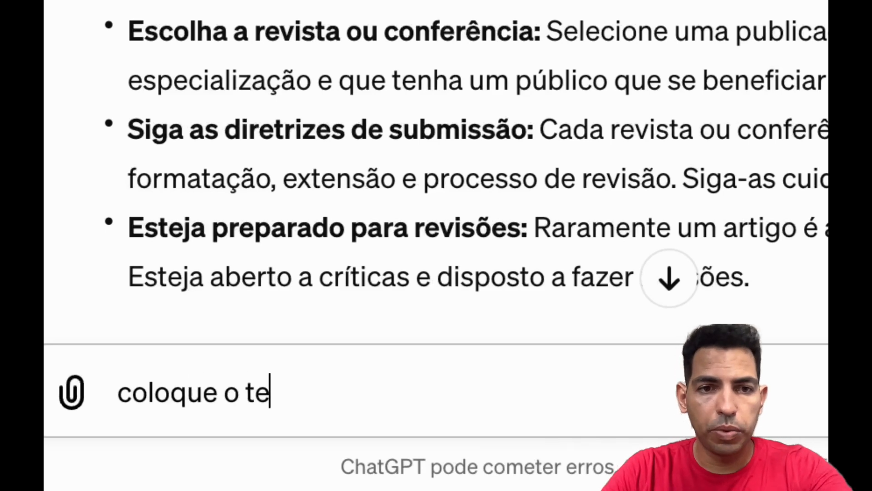
pyautogui.write('xto na ')
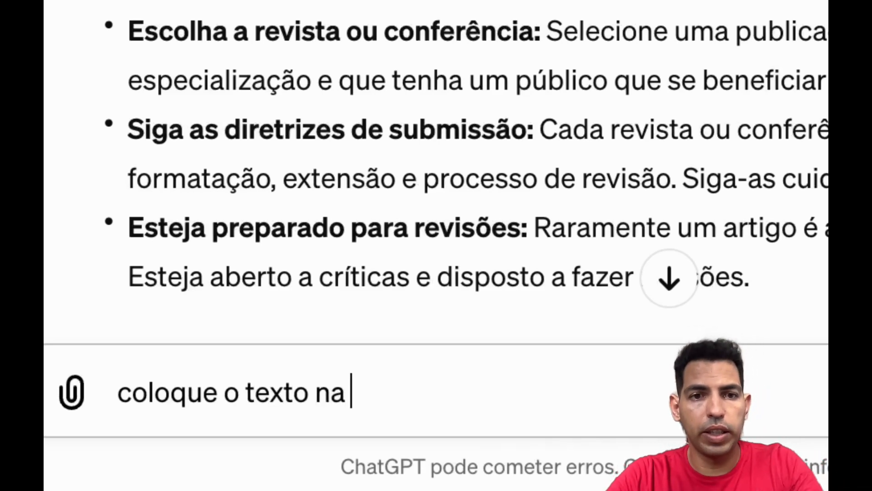
pyautogui.write('voz ati')
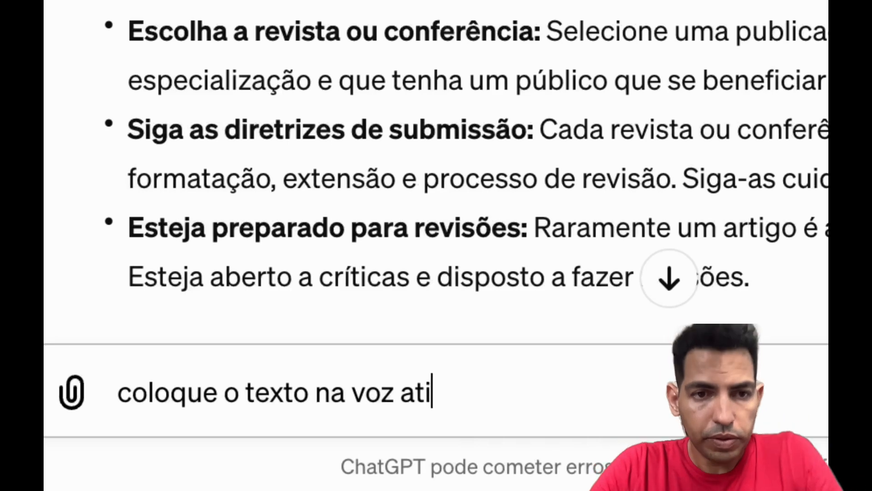
pyautogui.write('va:')
pyautogui.hotkey('shift', 'Return')
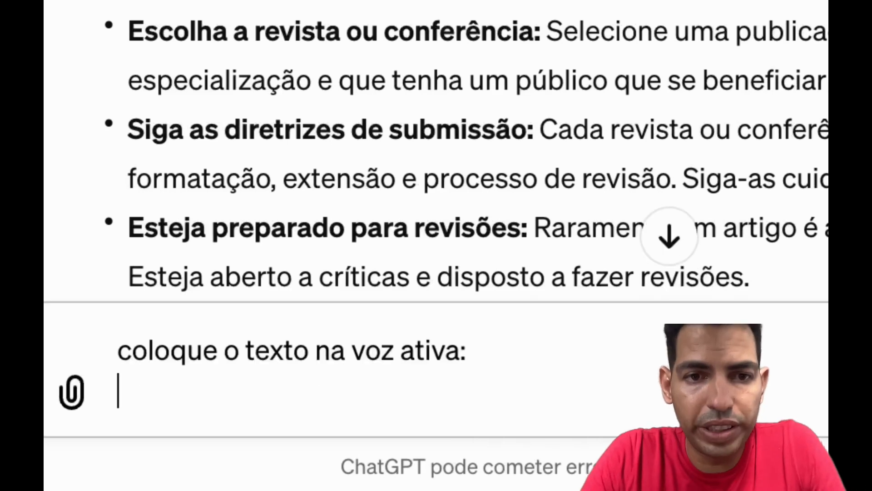
pyautogui.hotkey('ctrl', 'v')
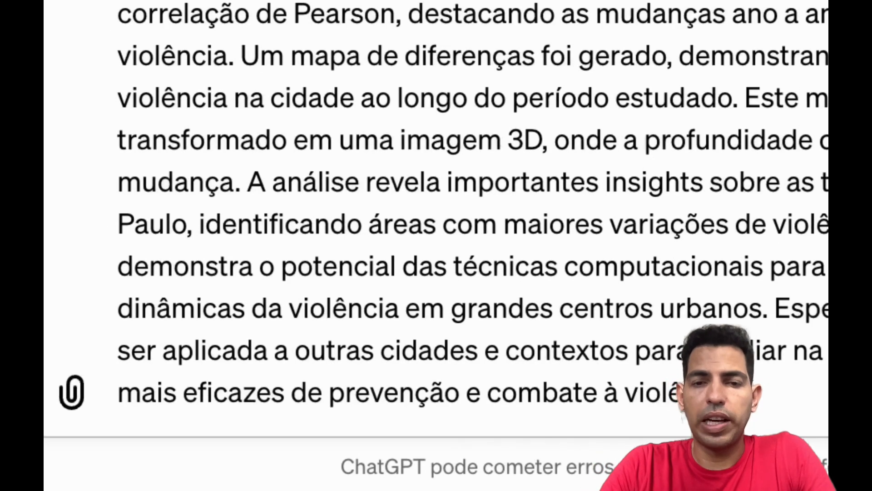
pyautogui.press('Return')
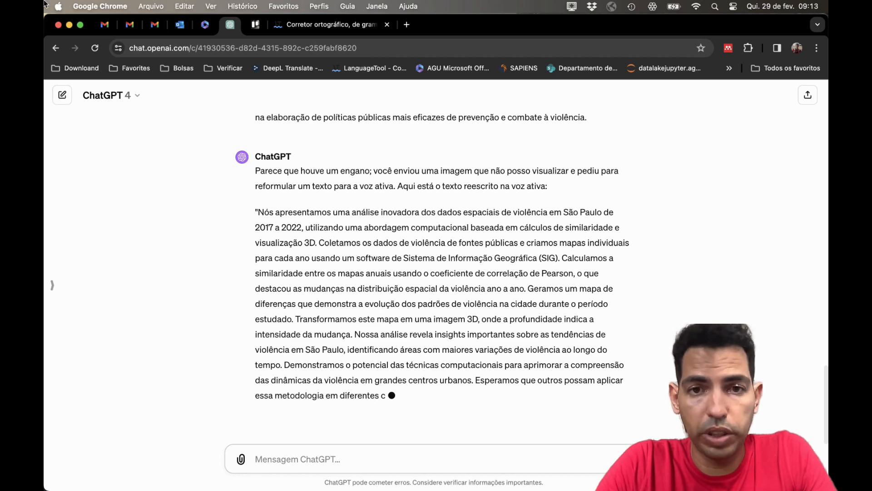
pyautogui.moveTo(44, 1)
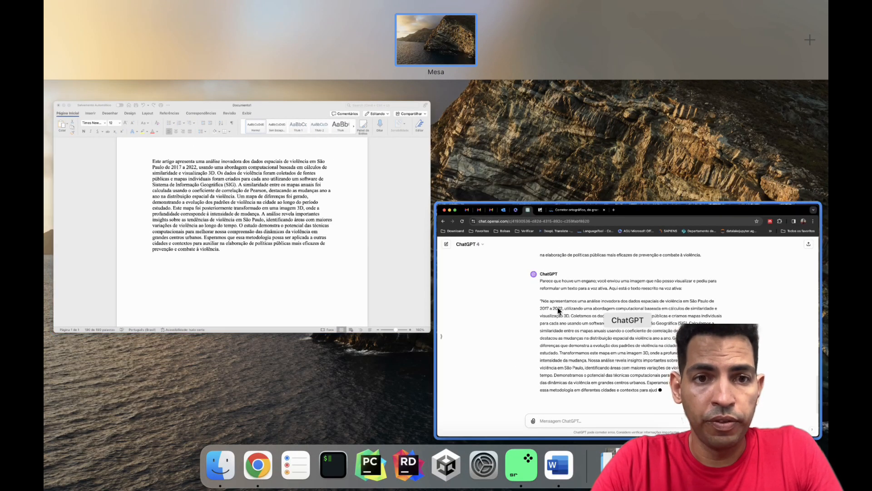
pyautogui.click(510, 268)
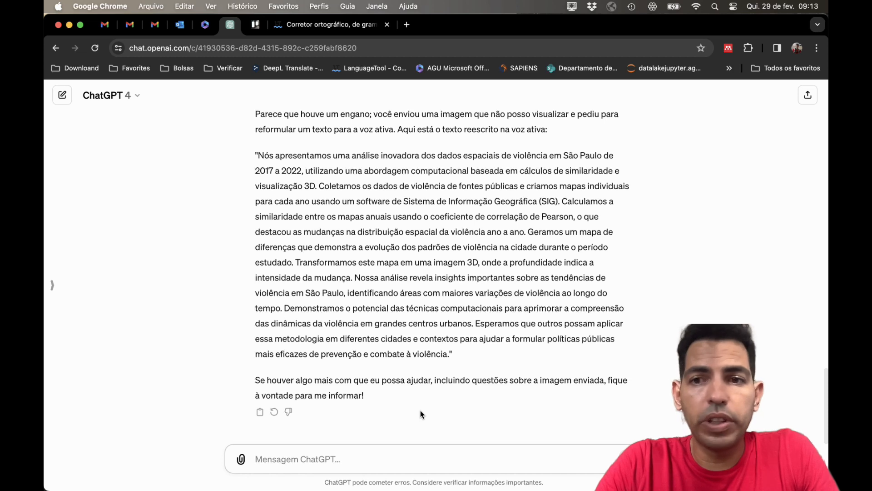
pyautogui.moveTo(301, 380); pyautogui.dragTo(414, 383)
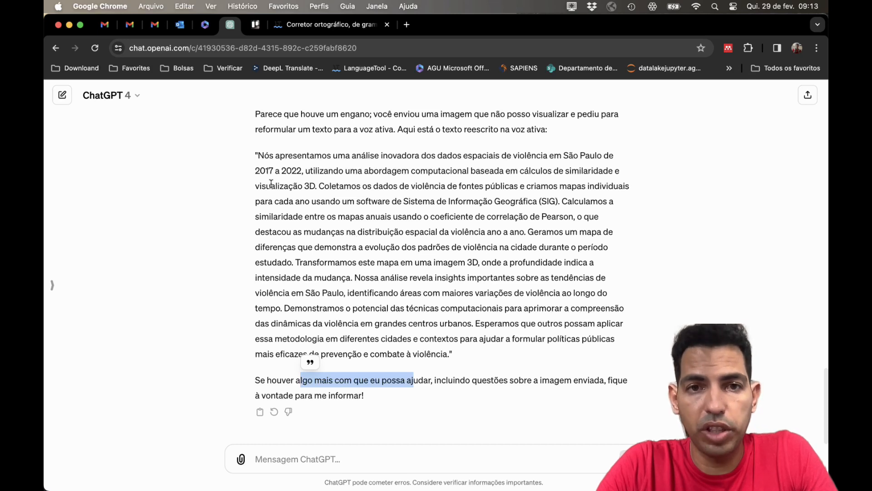
pyautogui.moveTo(261, 156); pyautogui.dragTo(425, 339)
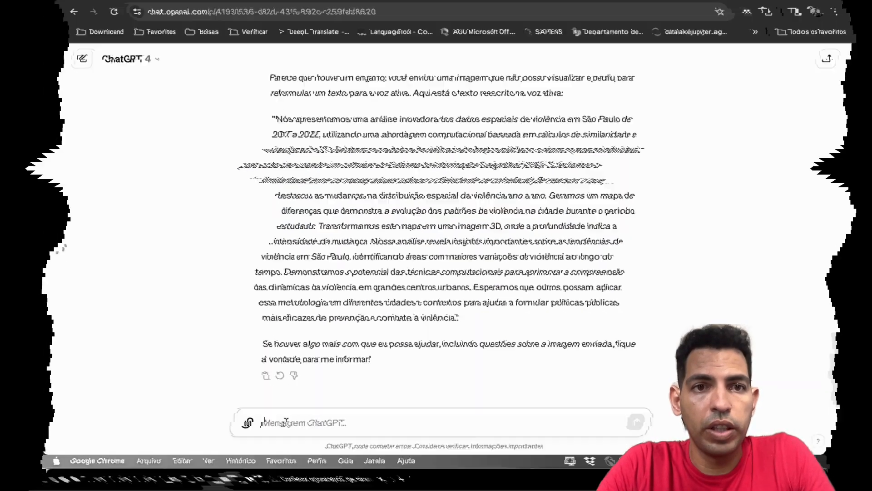
pyautogui.click(277, 458)
pyautogui.write('v')
pyautogui.write('erifi')
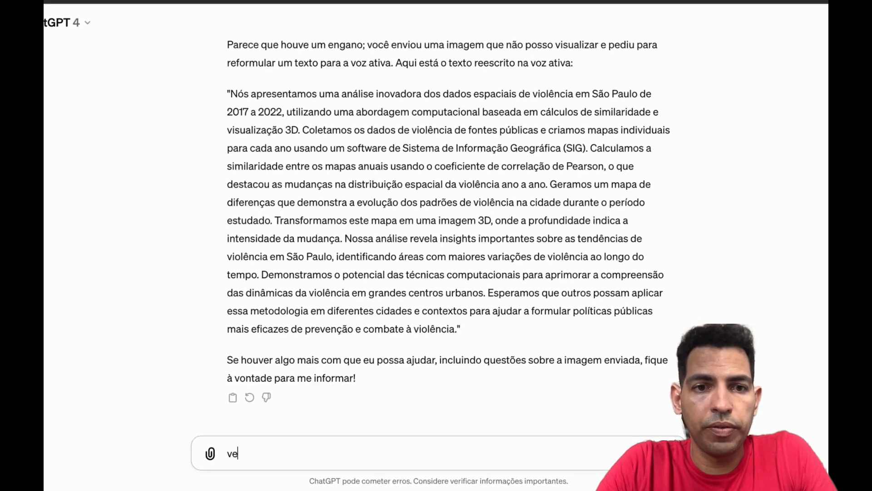
pyautogui.write('que a')
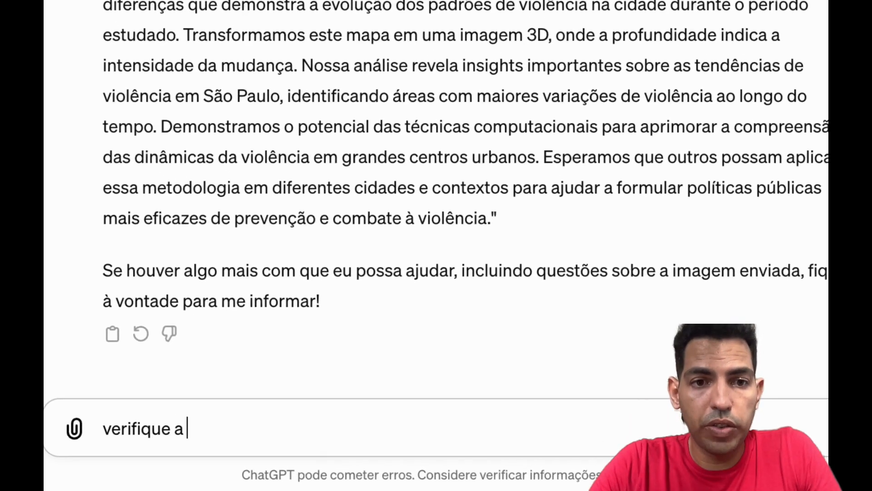
pyautogui.write('co')
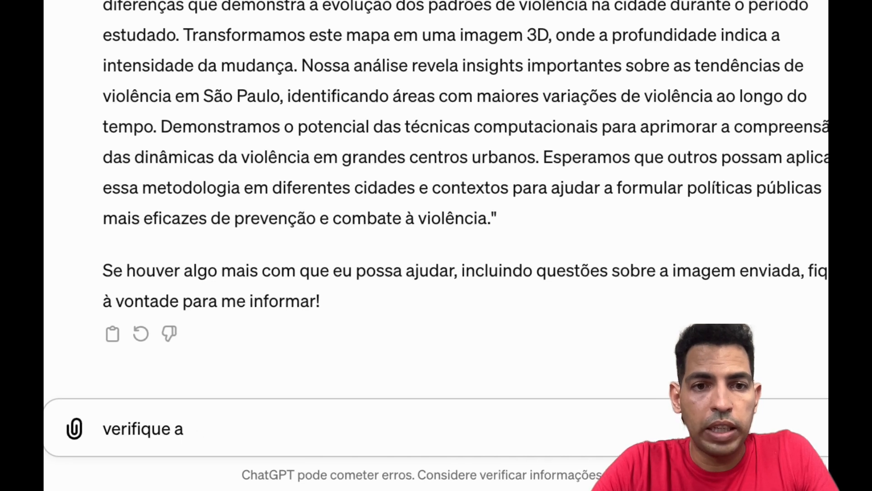
pyautogui.write('clareza')
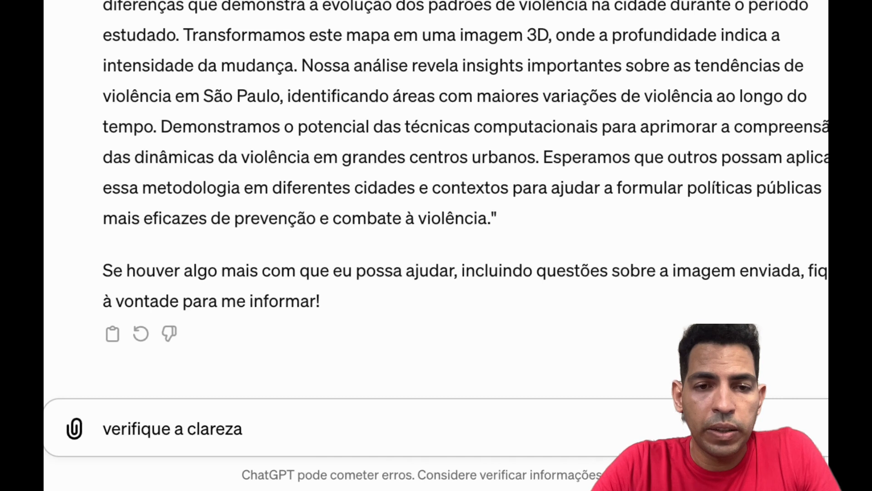
pyautogui.press('BackSpace')
pyautogui.press('BackSpace')
pyautogui.press('BackSpace')
pyautogui.press('BackSpace')
pyautogui.press('BackSpace')
pyautogui.press('BackSpace')
pyautogui.press('BackSpace')
pyautogui.press('BackSpace')
pyautogui.press('BackSpace')
pyautogui.press('BackSpace')
pyautogui.press('BackSpace')
pyautogui.press('BackSpace')
pyautogui.press('BackSpace')
pyautogui.press('BackSpace')
pyautogui.press('BackSpace')
pyautogui.press('BackSpace')
pyautogui.press('BackSpace')
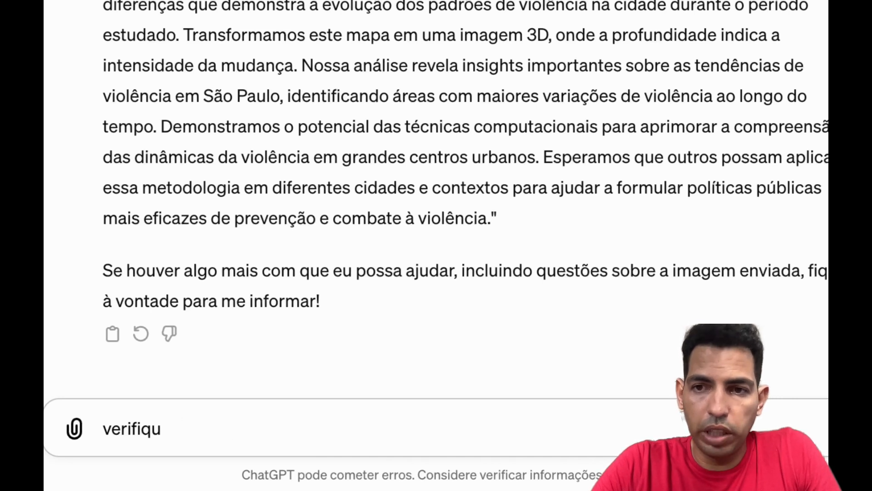
pyautogui.press('BackSpace')
pyautogui.press('BackSpace')
# Step: Send the question "o texto está claro?" about the rewritten abstract
pyautogui.write('o te')
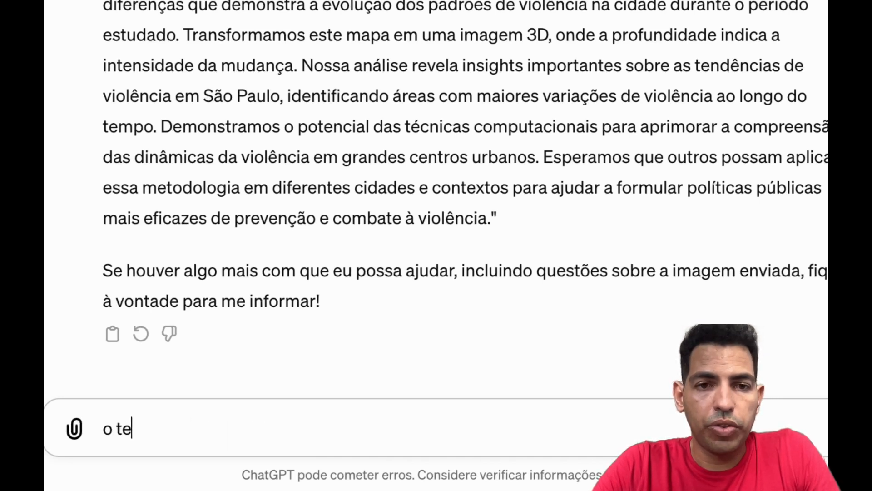
pyautogui.write('xto está ')
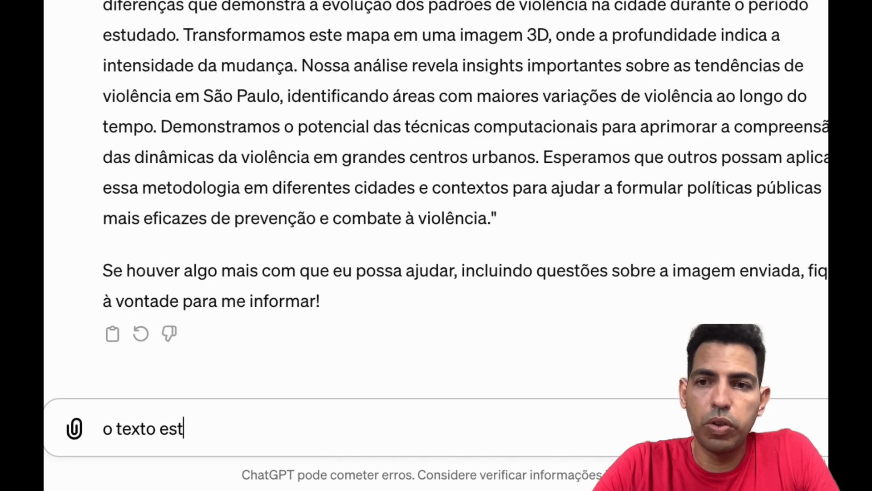
pyautogui.write('claro?')
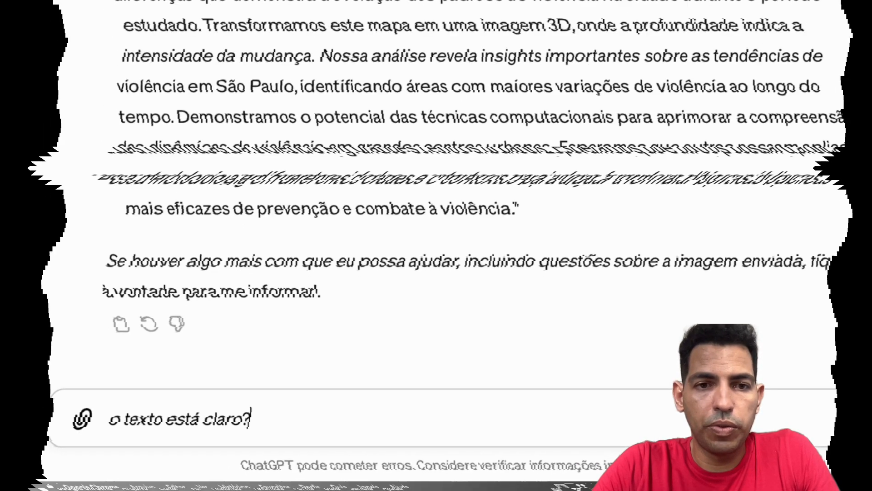
pyautogui.press('Return')
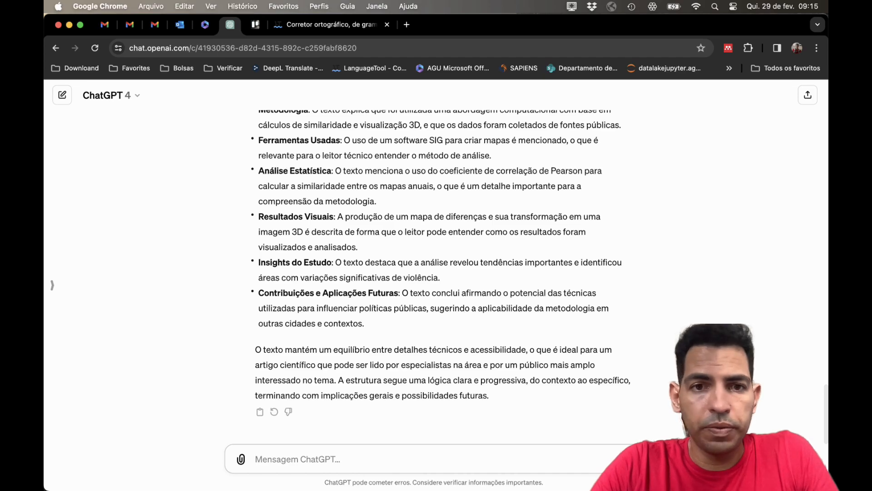
# Step: Send the follow-up question "existe coesão no texto?" in the same conversation
pyautogui.write('existe coesão')
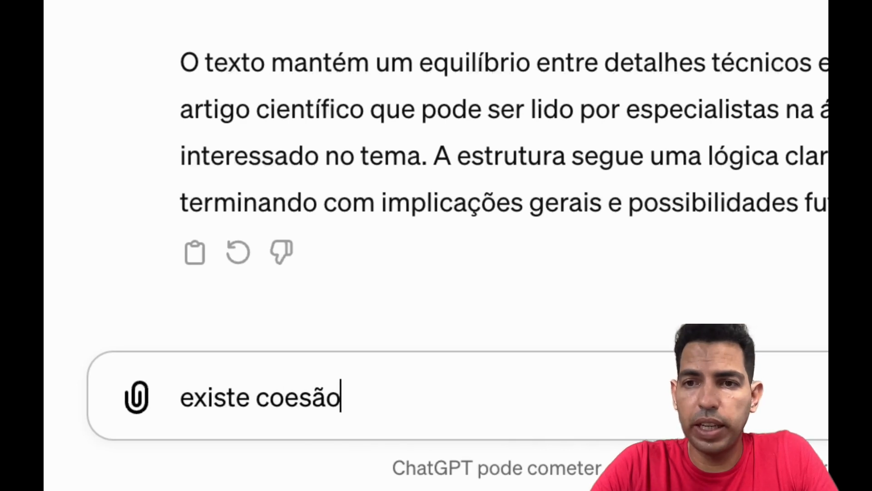
pyautogui.write(' no texto?')
pyautogui.press('Return')
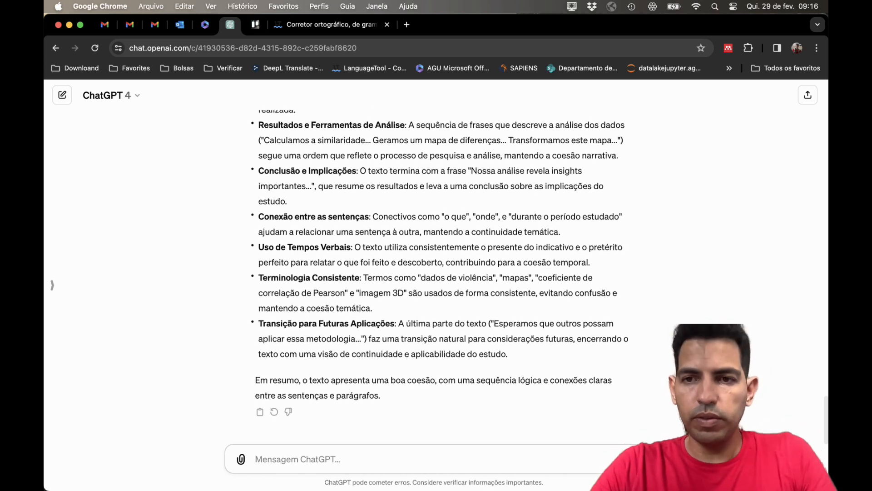
# Step: Send the request "realize a tradução do texto para o inglês" in the same conversation
pyautogui.write('exis')
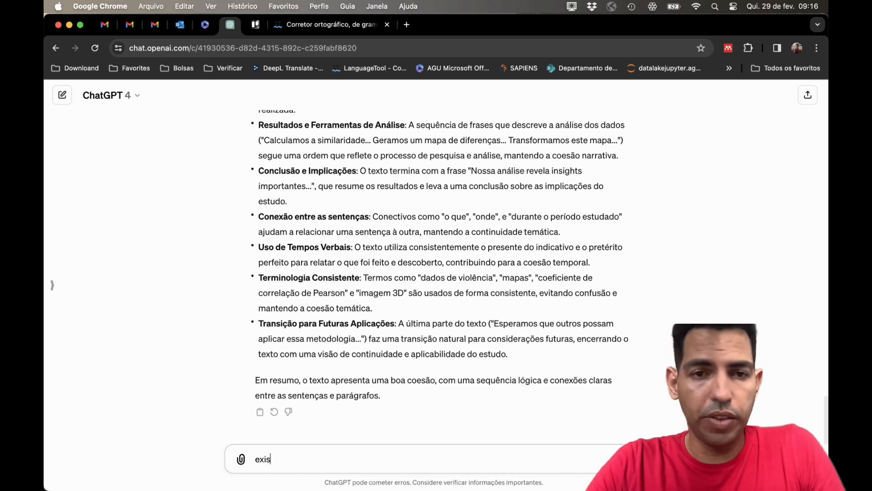
pyautogui.press('BackSpace')
pyautogui.press('BackSpace')
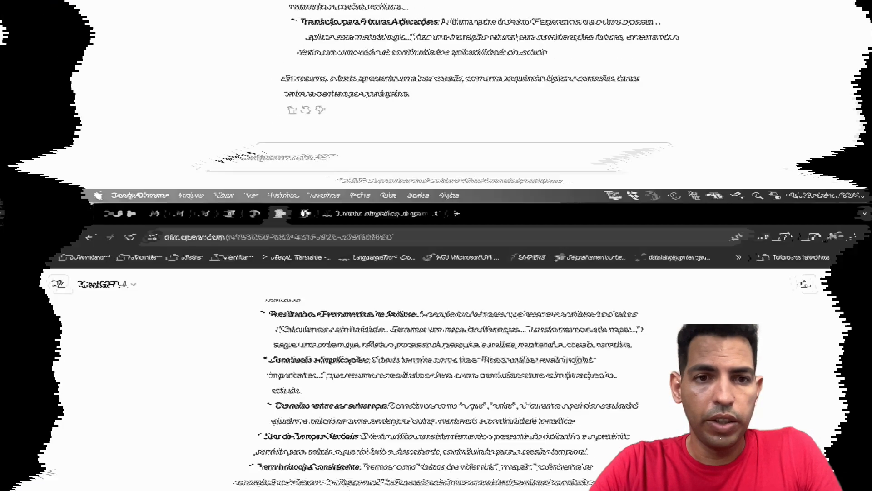
pyautogui.write('realize ')
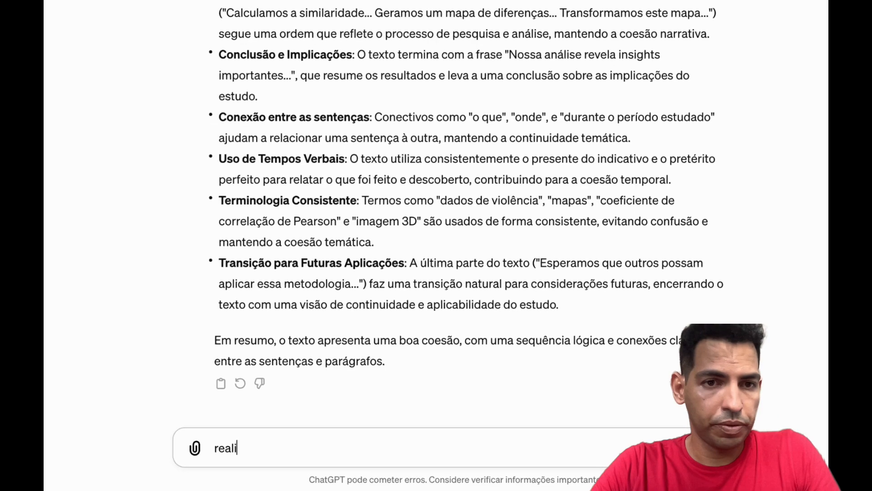
pyautogui.write('a t')
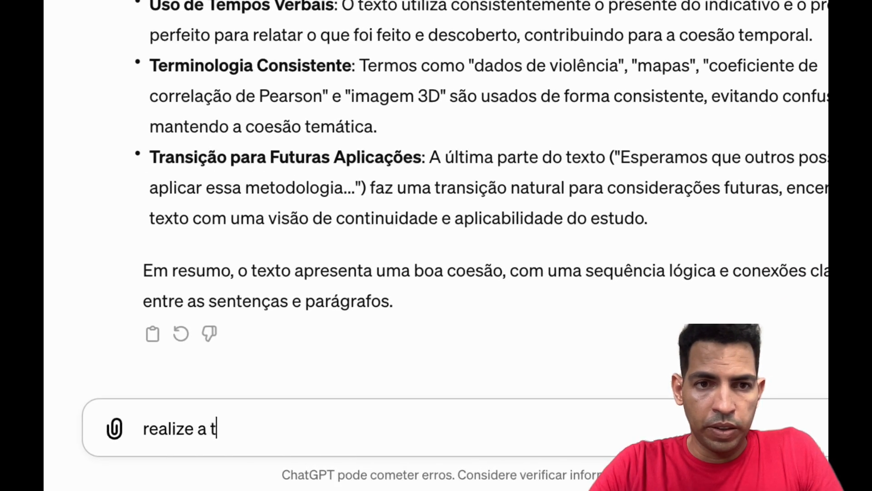
pyautogui.write('radução do ')
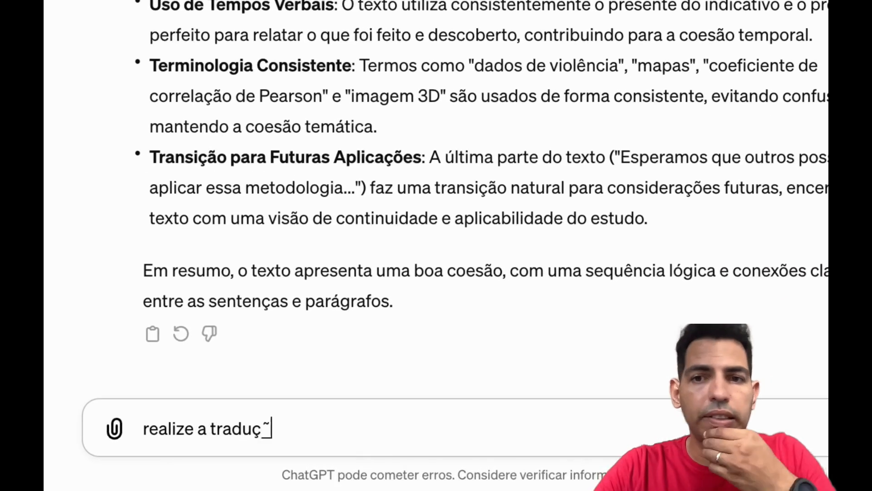
pyautogui.write('te')
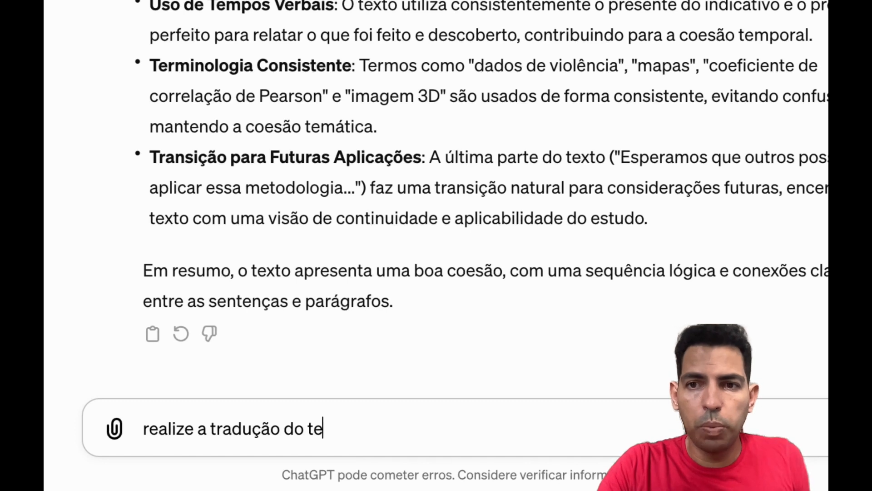
pyautogui.write('xto para o')
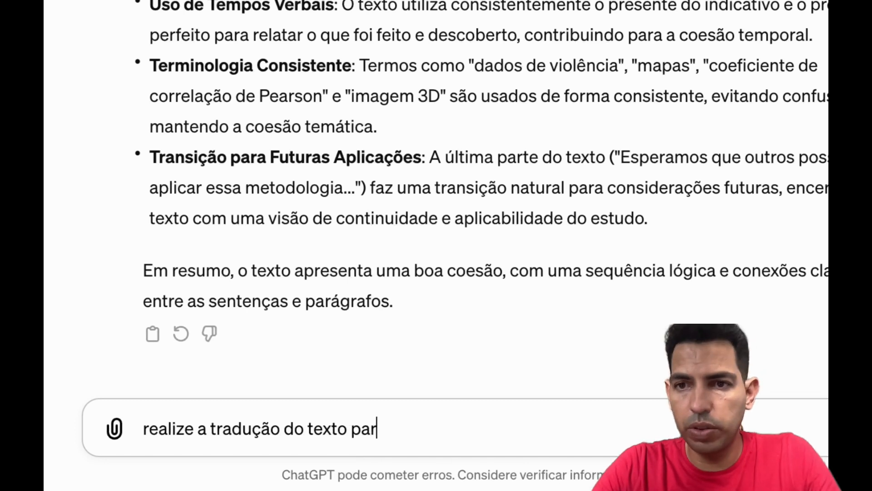
pyautogui.write(' inglês')
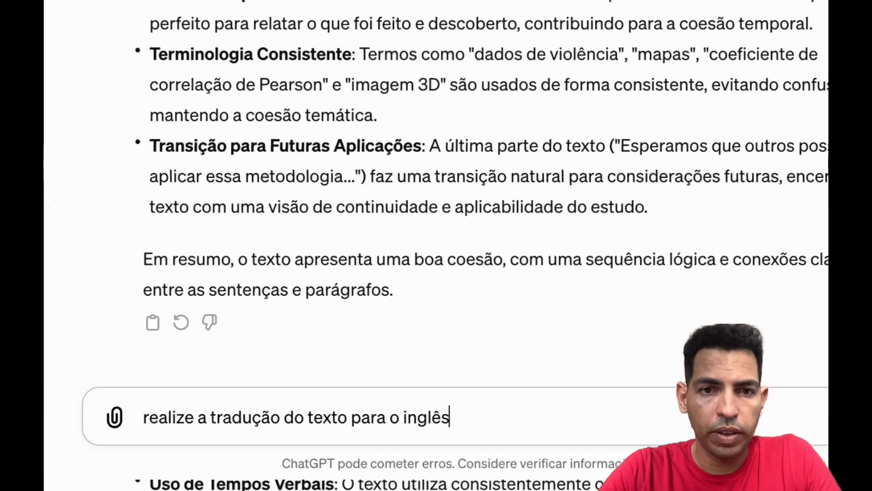
pyautogui.press('Return')
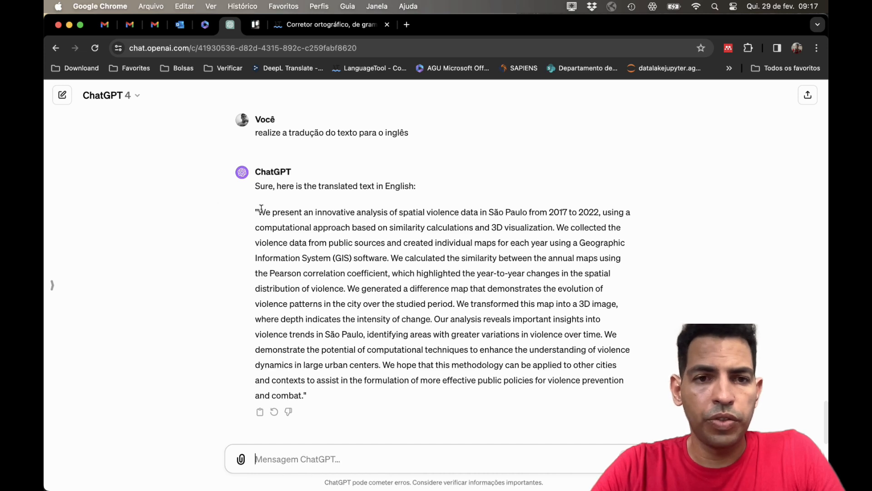
# Step: Copy the English translation without its quotation marks and paste it over the Portuguese abstract in the Word document
pyautogui.moveTo(261, 208); pyautogui.dragTo(304, 396)
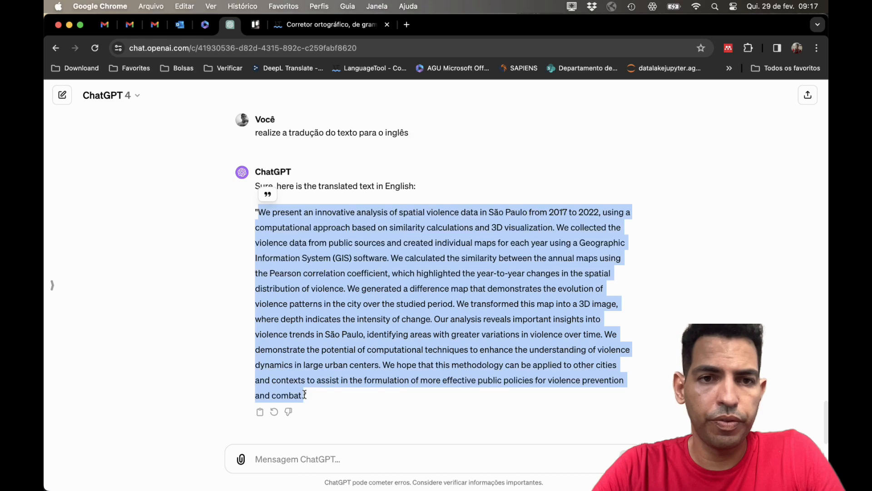
pyautogui.rightClick(303, 334)
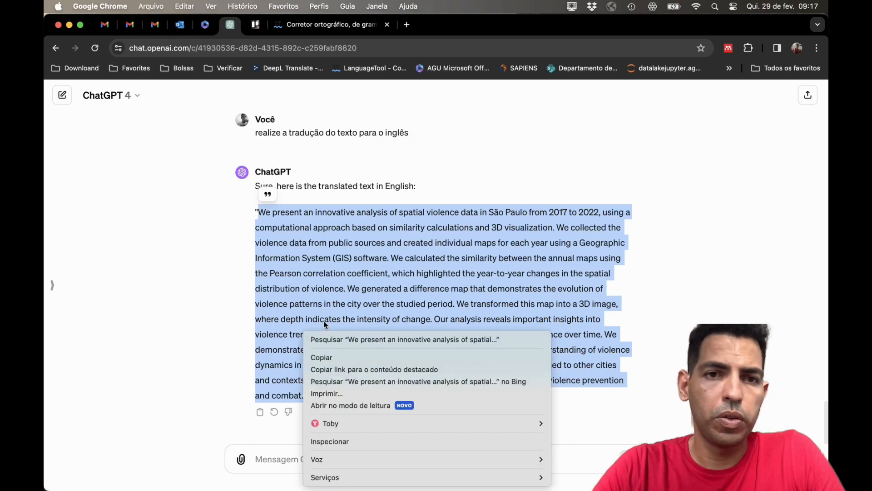
pyautogui.click(327, 355)
pyautogui.moveTo(49, 3)
pyautogui.click(390, 196)
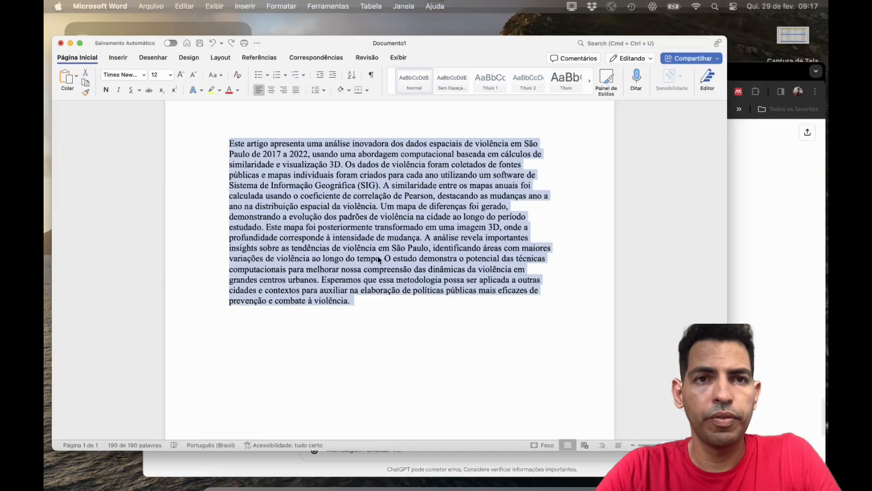
pyautogui.press('super+v')
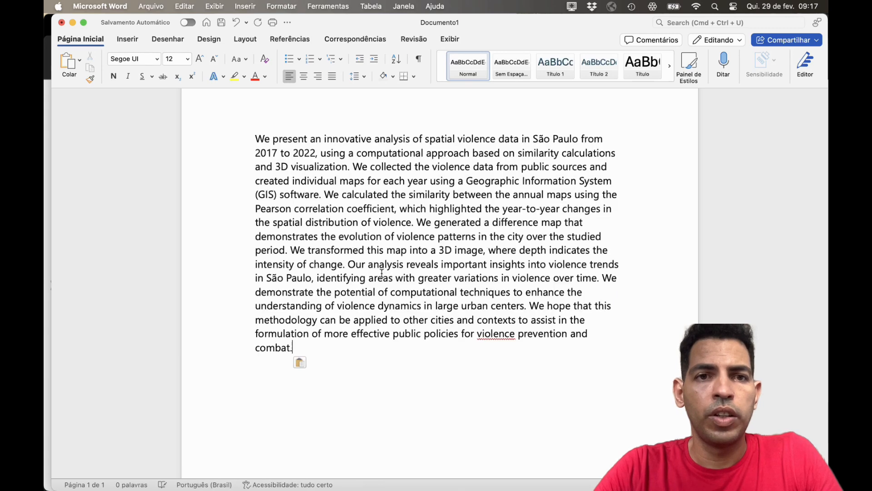
# Step: Delete the pasted English abstract from the Word document
pyautogui.click(394, 157)
pyautogui.click(359, 323)
pyautogui.moveTo(312, 345); pyautogui.dragTo(228, 131)
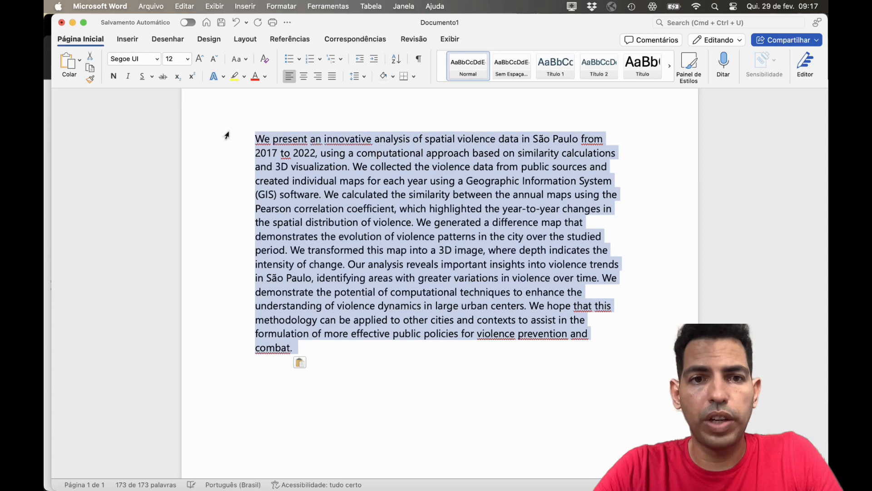
pyautogui.press('BackSpace')
# Step: Open Sublime Text, paste the English abstract into the untitled file and copy it all as plain text
pyautogui.press('F4')
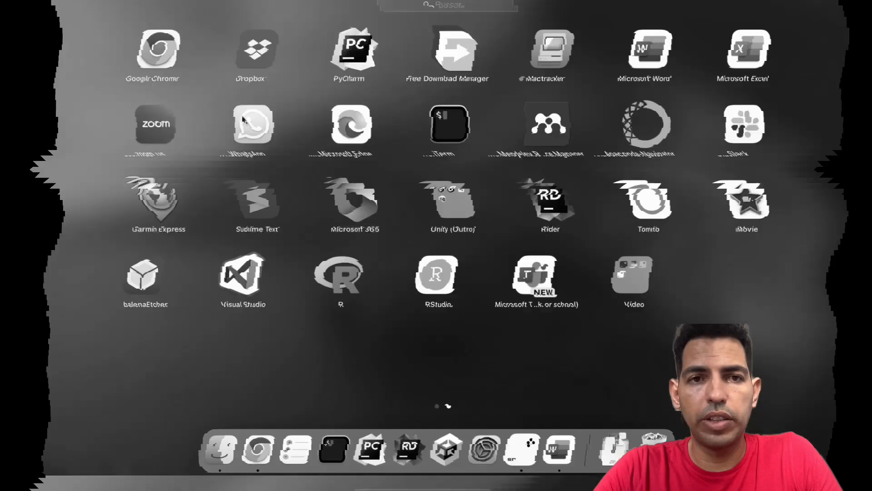
pyautogui.write('sub')
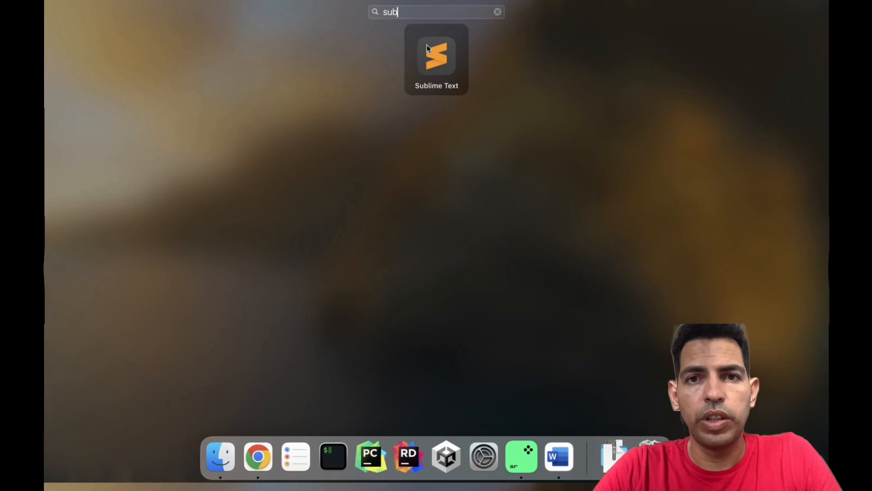
pyautogui.click(430, 50)
pyautogui.press('super+v')
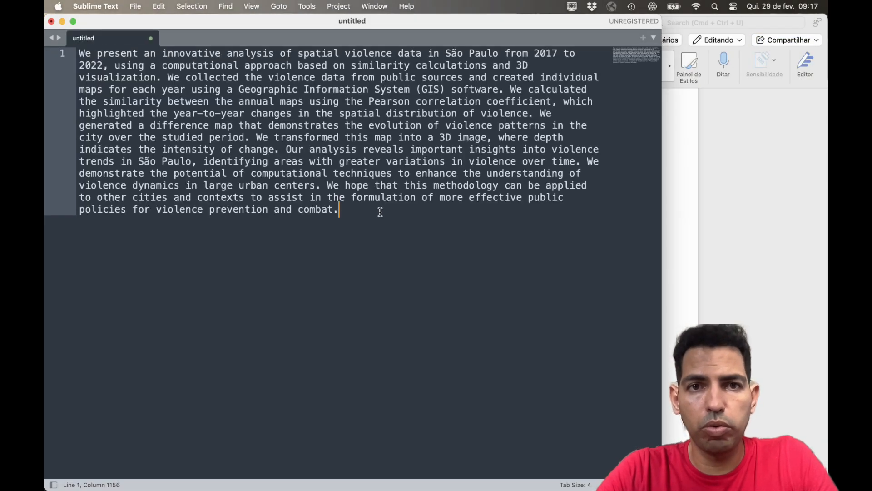
pyautogui.press('super+a')
pyautogui.press('super+c')
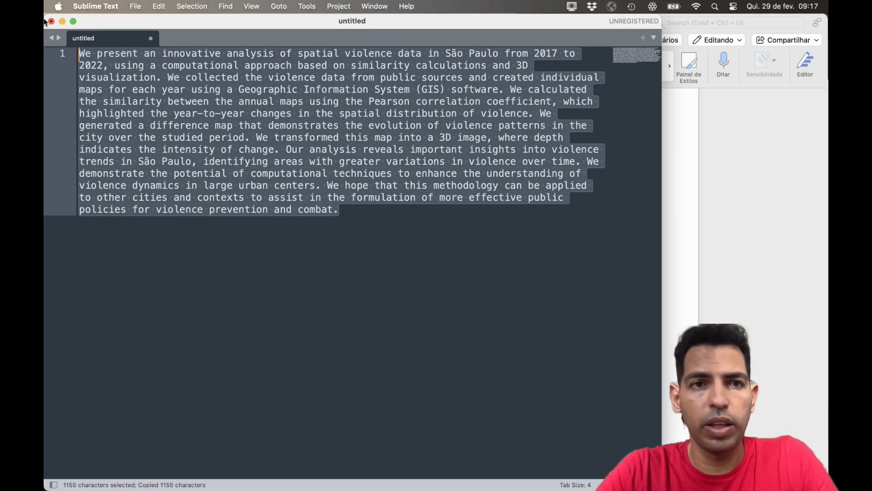
# Step: Close the untitled Sublime Text file without saving and paste the plain-text abstract into the empty Word document
pyautogui.click(51, 23)
pyautogui.click(352, 295)
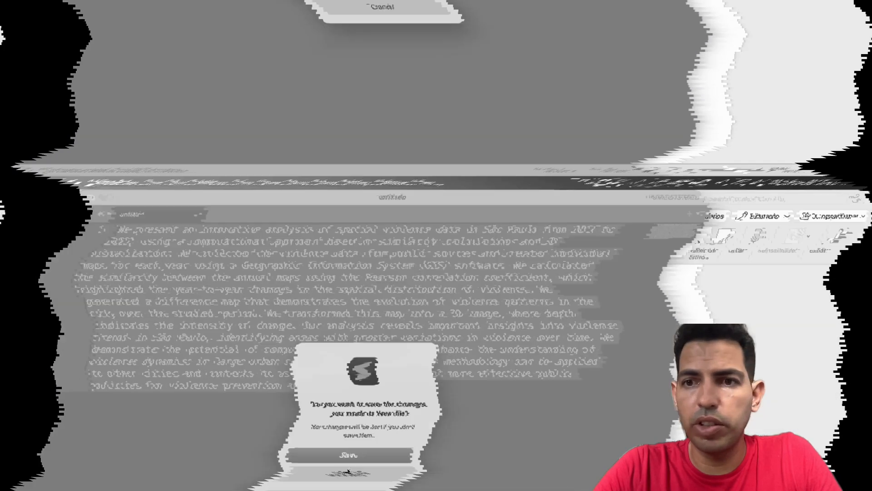
pyautogui.click(470, 208)
pyautogui.press('super+v')
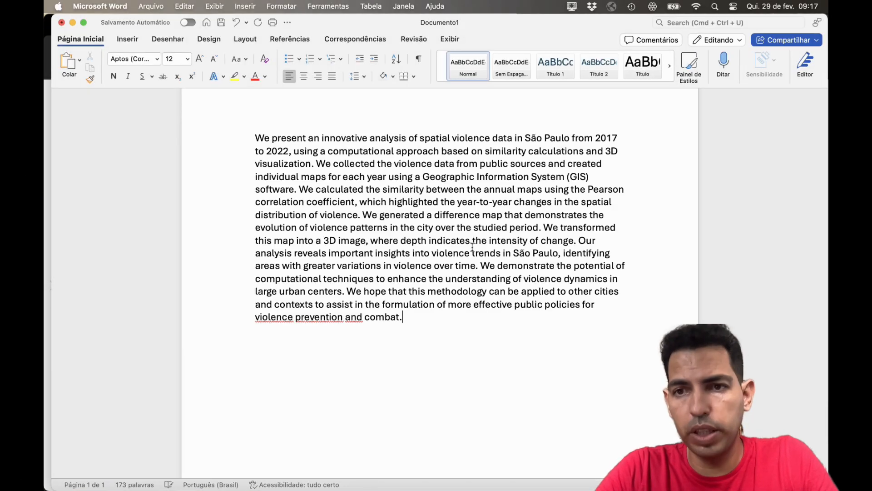
# Step: Justify the whole English abstract paragraph
pyautogui.moveTo(440, 313); pyautogui.dragTo(255, 138)
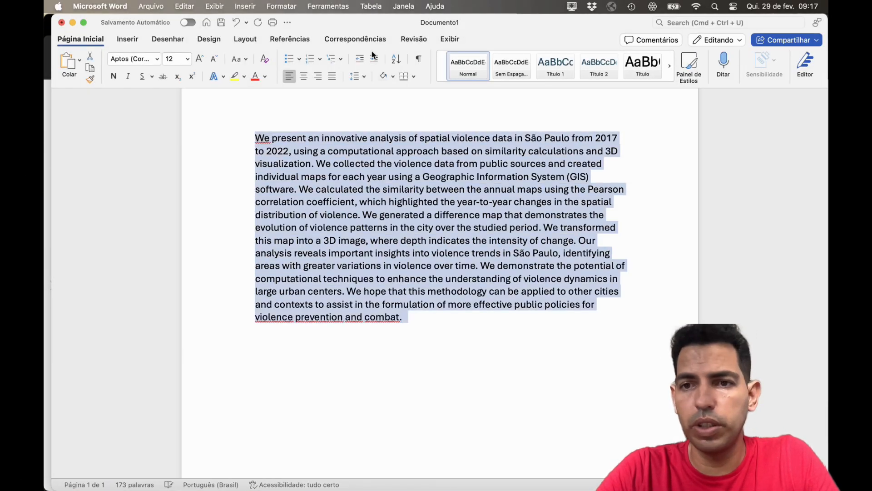
pyautogui.click(335, 79)
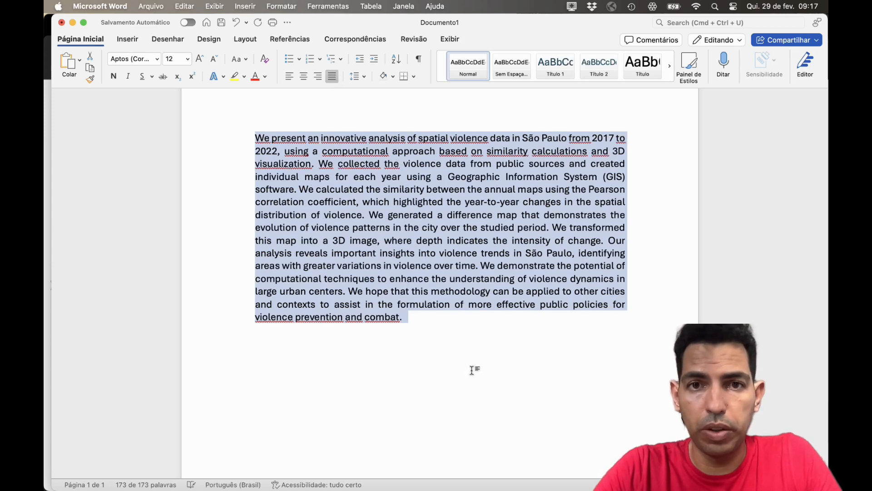
pyautogui.click(473, 370)
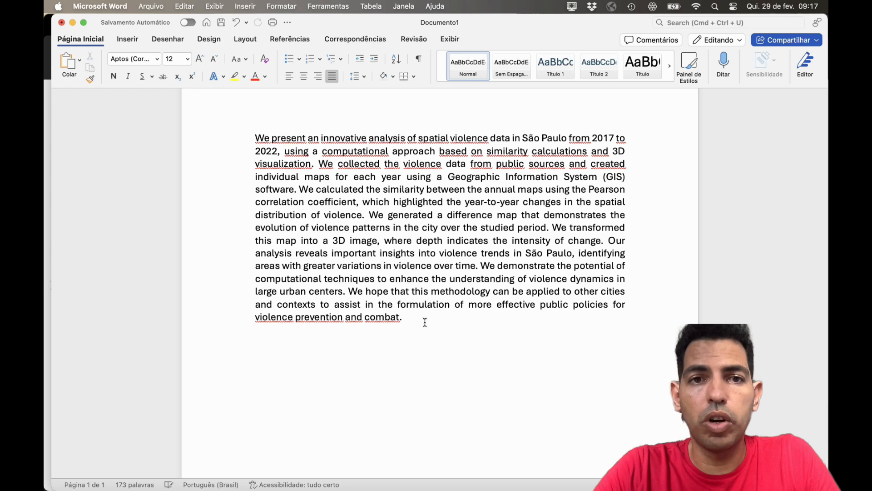
# Step: Set the proofing language to "Inglês (Americano)"
pyautogui.click(210, 484)
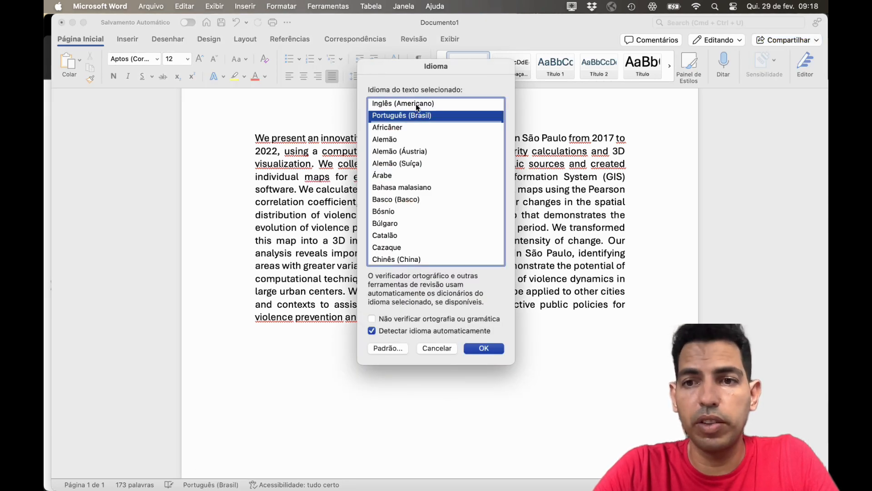
pyautogui.click(418, 104)
pyautogui.click(480, 353)
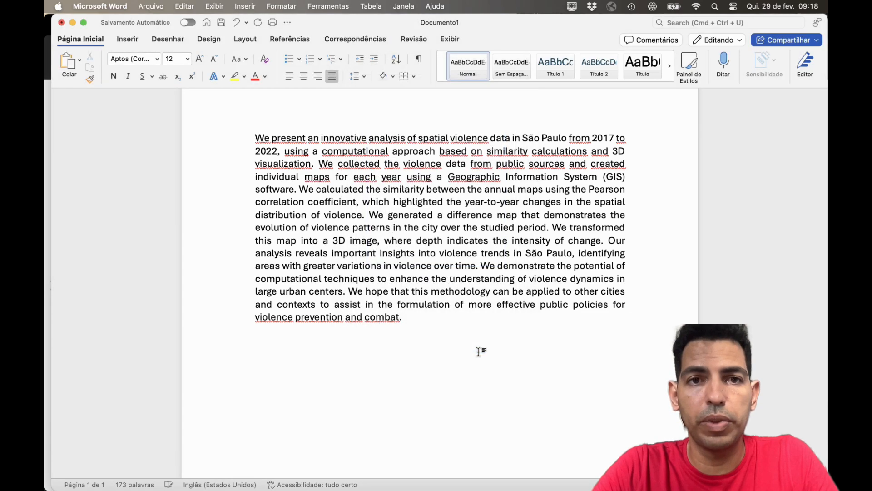
# Step: Copy the English abstract from Word, switch to LanguageTool in Chrome and paste it into the checker
pyautogui.moveTo(415, 313); pyautogui.dragTo(255, 138)
pyautogui.hotkey('ctrl', 'Up')
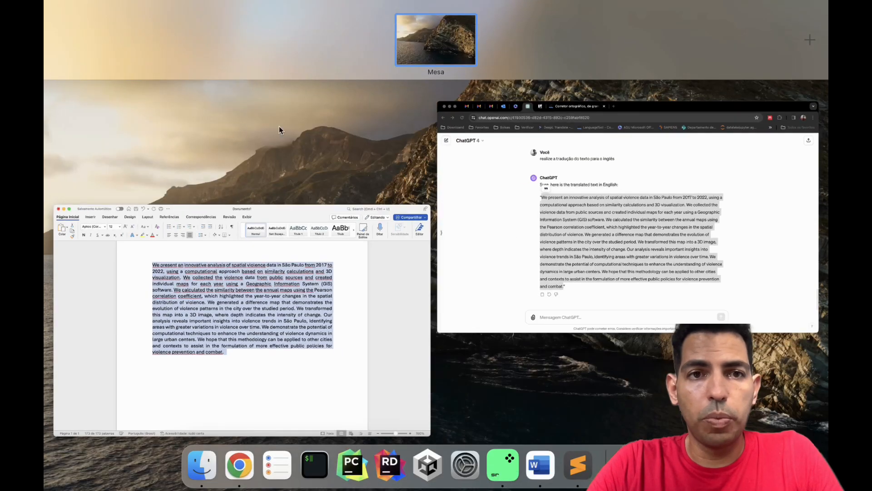
pyautogui.click(508, 197)
pyautogui.click(331, 24)
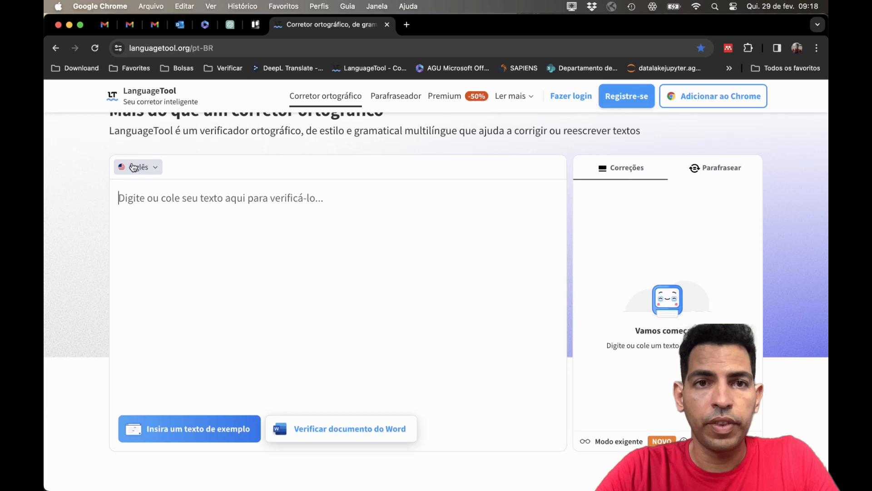
pyautogui.press('super+v')
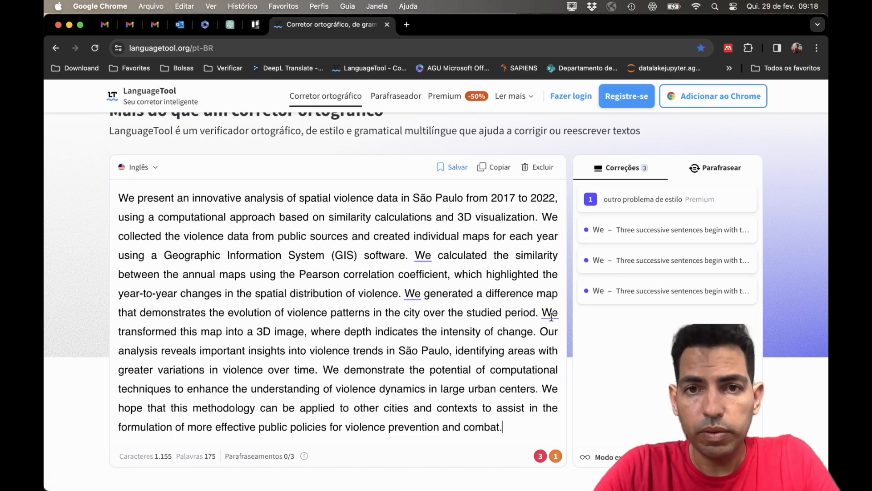
# Step: Apply the suggestion "Furthermore, we" to the repeated sentence opening in "We calculated the similarity"
pyautogui.click(628, 237)
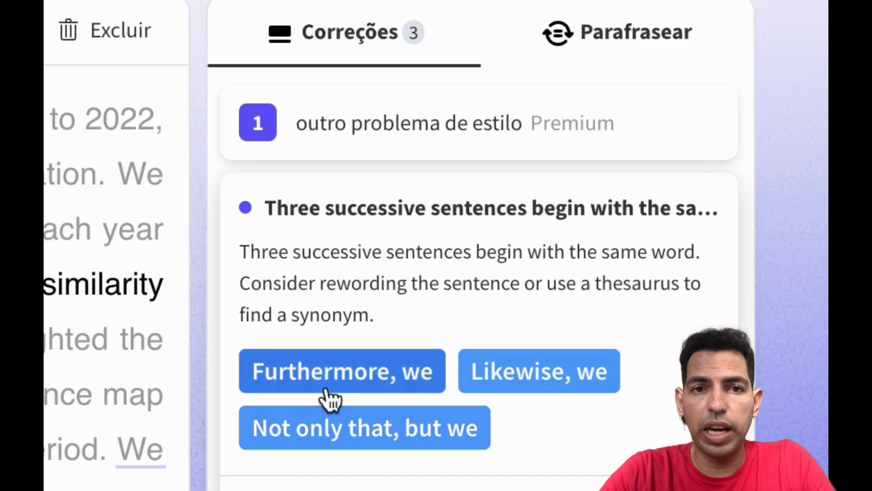
pyautogui.click(329, 388)
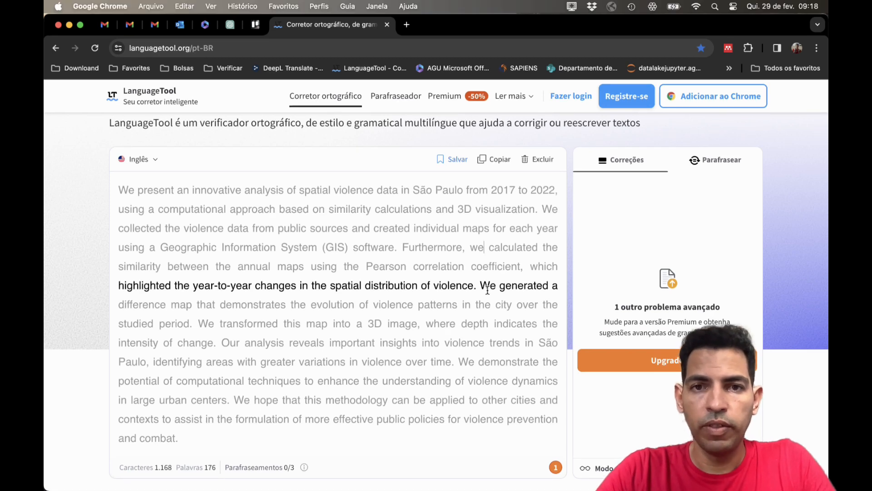
pyautogui.click(466, 342)
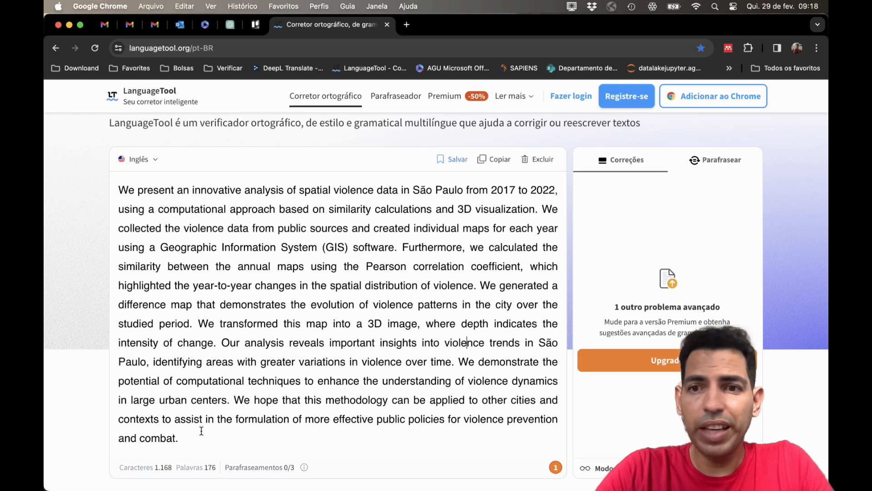
pyautogui.moveTo(184, 440); pyautogui.dragTo(74, 192)
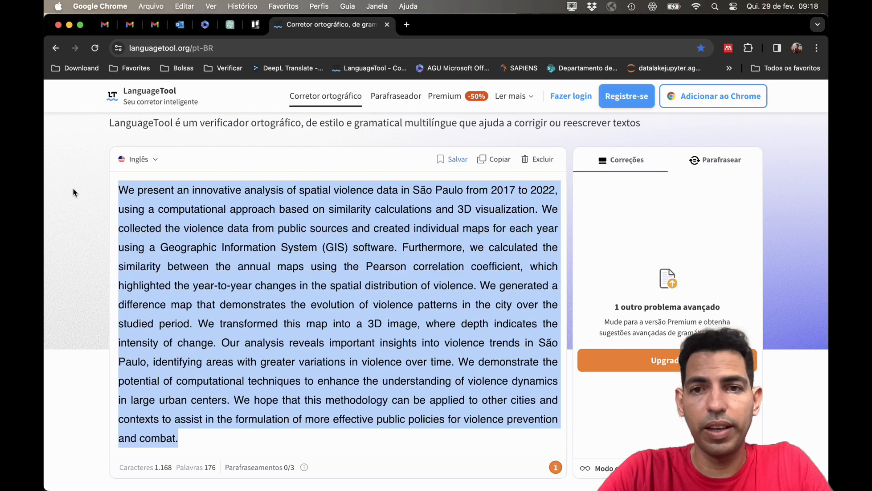
pyautogui.hotkey('ctrl', 'Up')
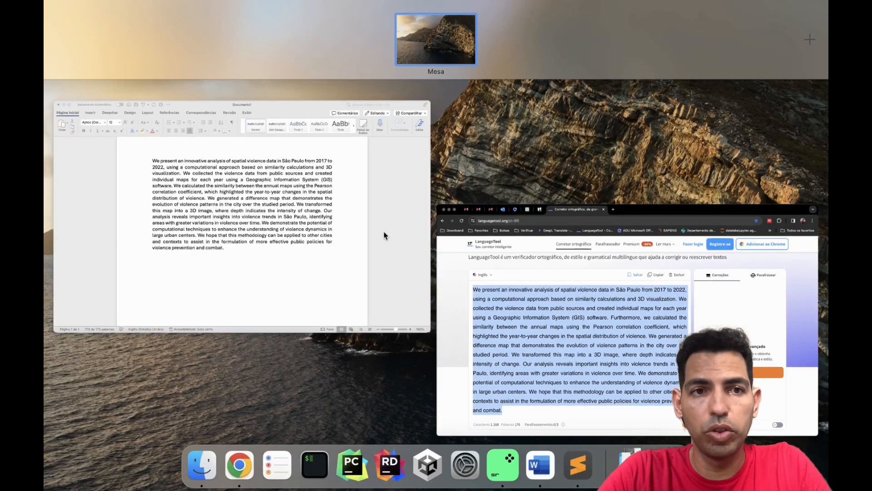
pyautogui.click(386, 262)
pyautogui.hotkey('ctrl', 'Up')
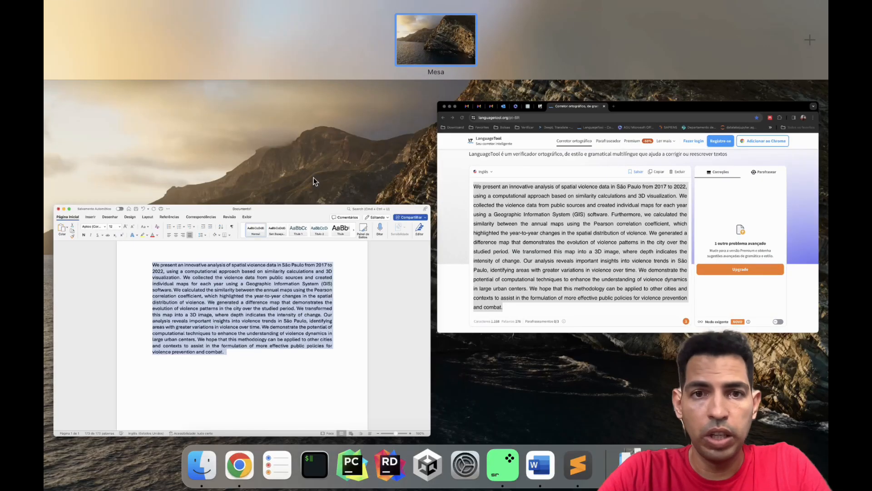
# Step: Switch to ChatGPT in Chrome and ask: "o termo "WE" está aparecendo com muita frequência, o texto está sendo prejudicado por esta razão?"
pyautogui.click(525, 208)
pyautogui.click(230, 25)
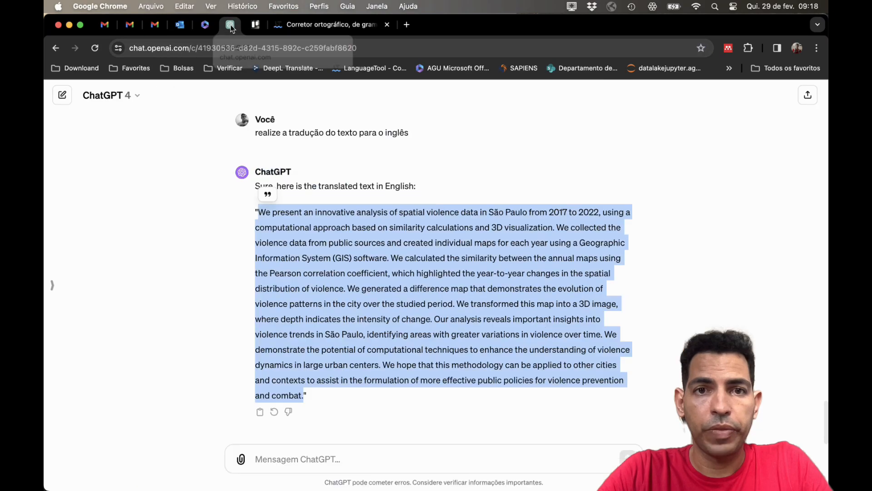
pyautogui.click(300, 455)
pyautogui.write('o t')
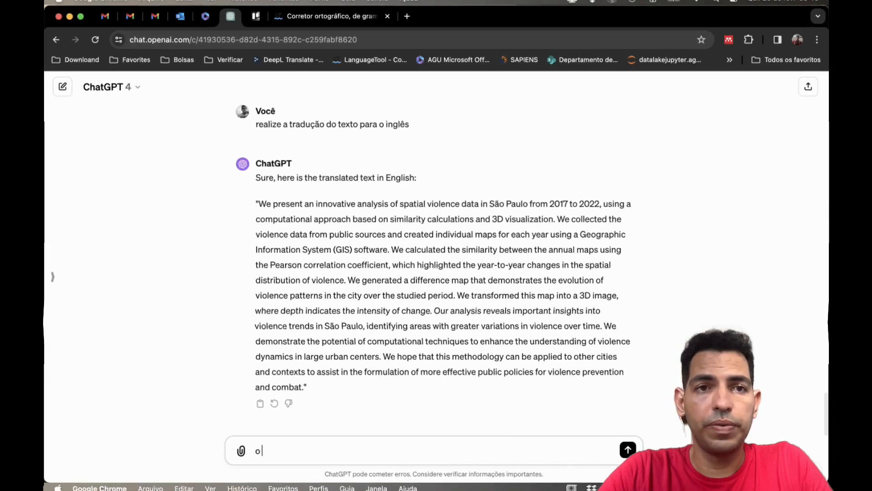
pyautogui.write('er')
pyautogui.write('mo "')
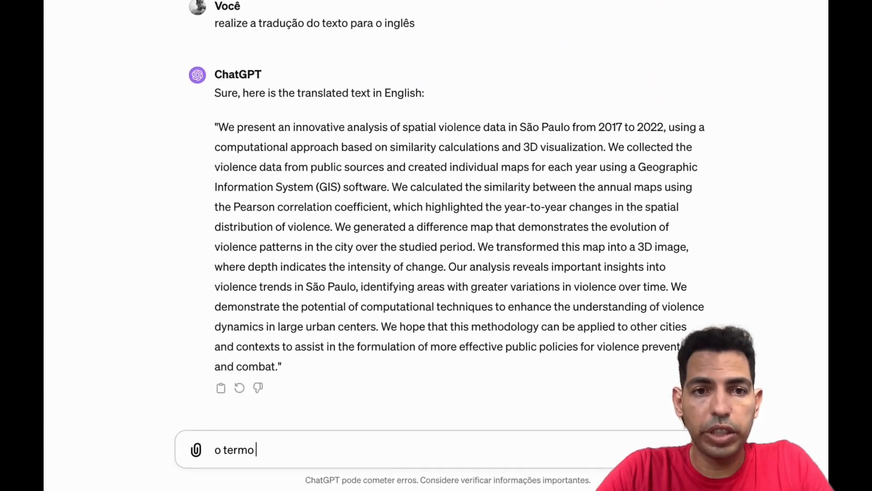
pyautogui.write('"')
pyautogui.press('Left')
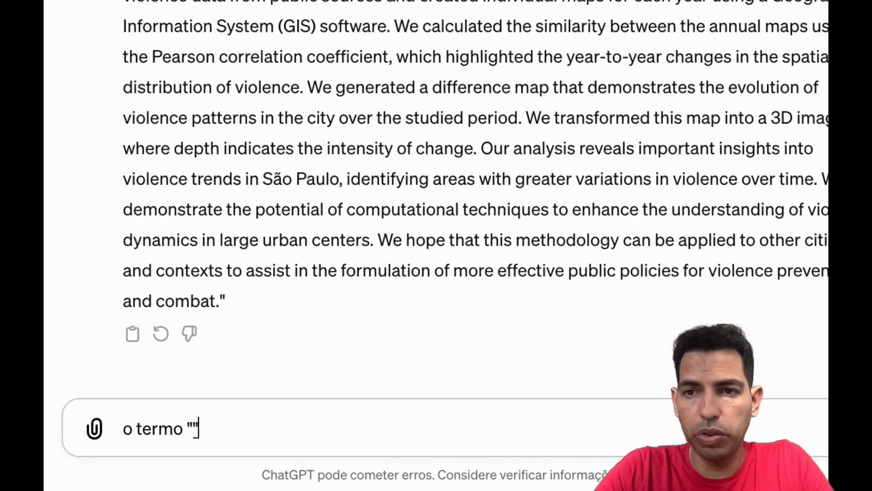
pyautogui.write('WE"')
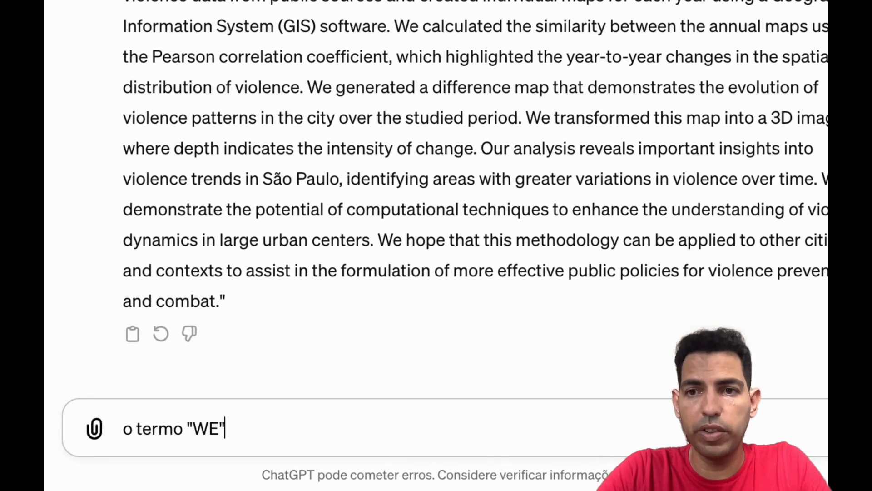
pyautogui.write(' está')
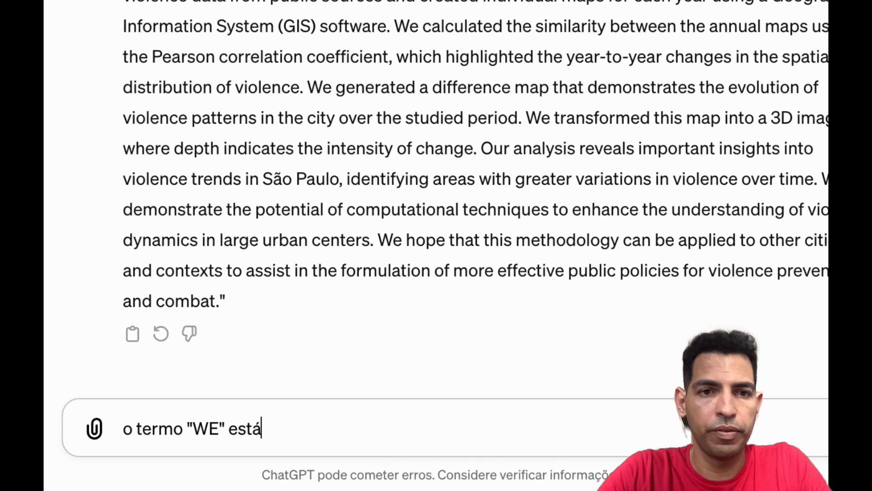
pyautogui.write(' aparecendo')
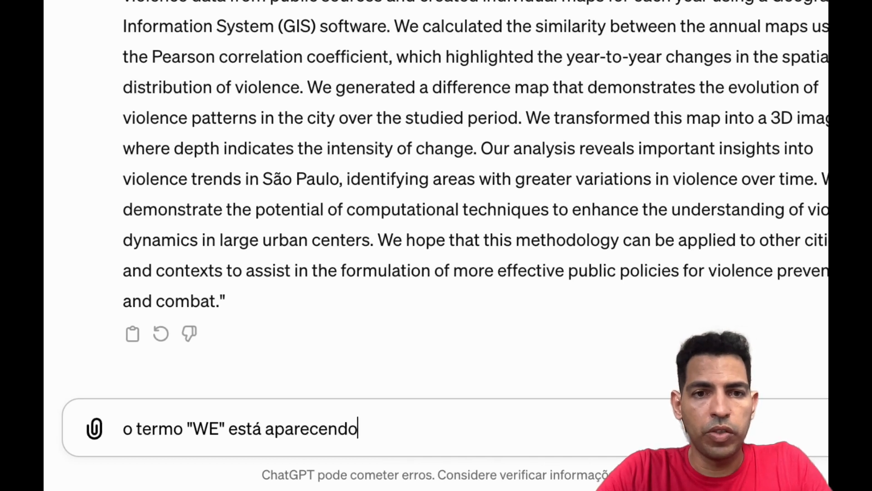
pyautogui.write(' com mui')
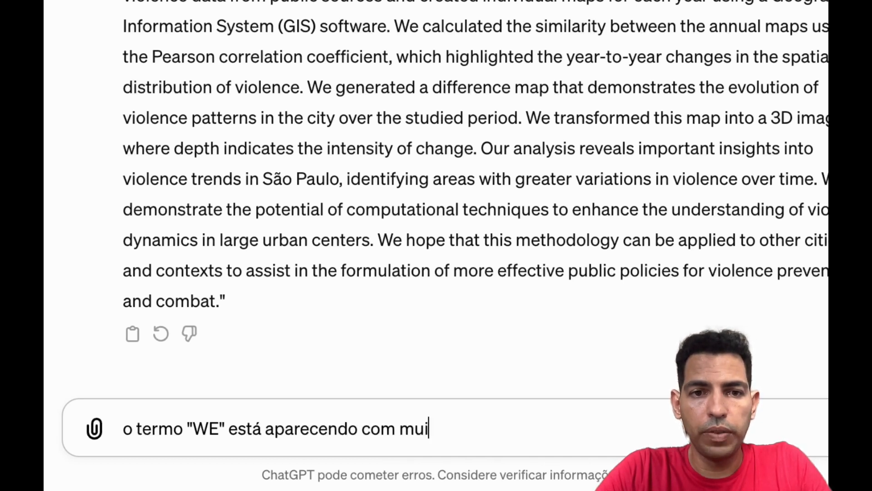
pyautogui.write('ta s')
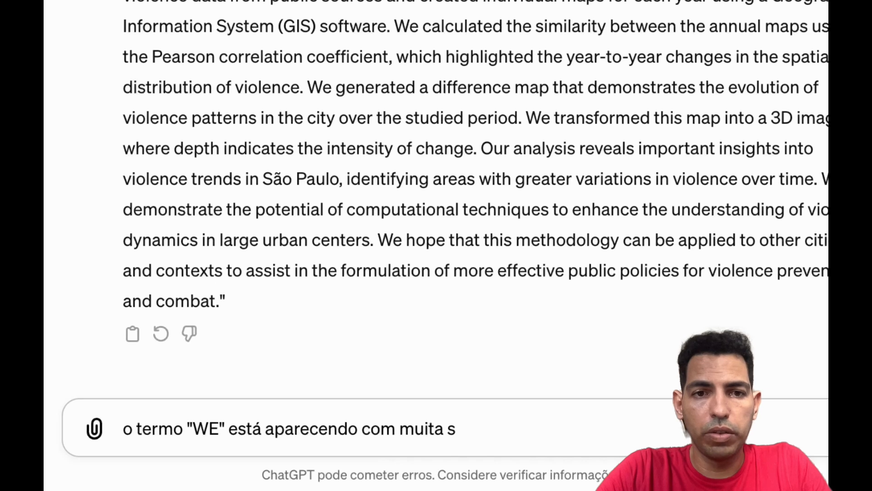
pyautogui.press('BackSpace')
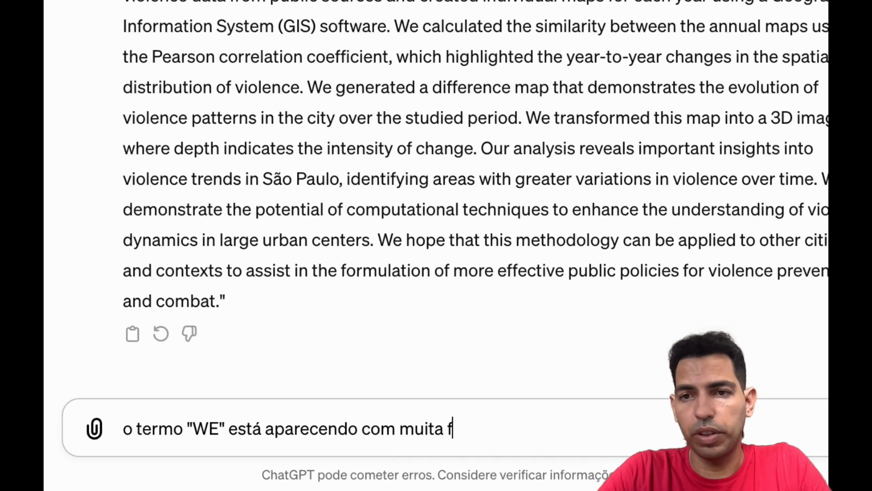
pyautogui.write('frequ')
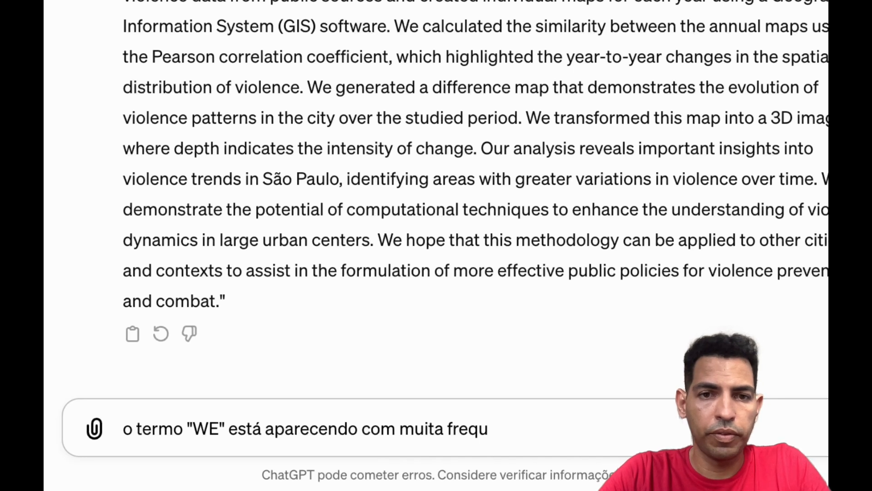
pyautogui.write('ência')
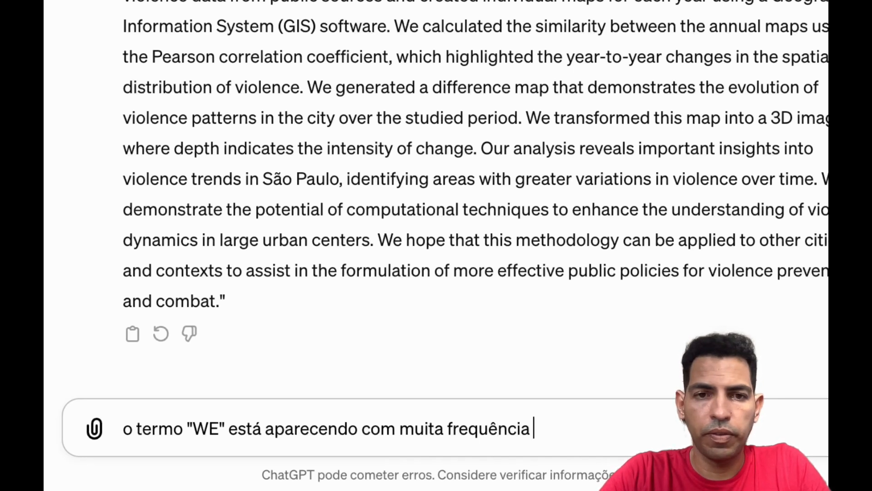
pyautogui.write(', o texto está sendo prejudicado po')
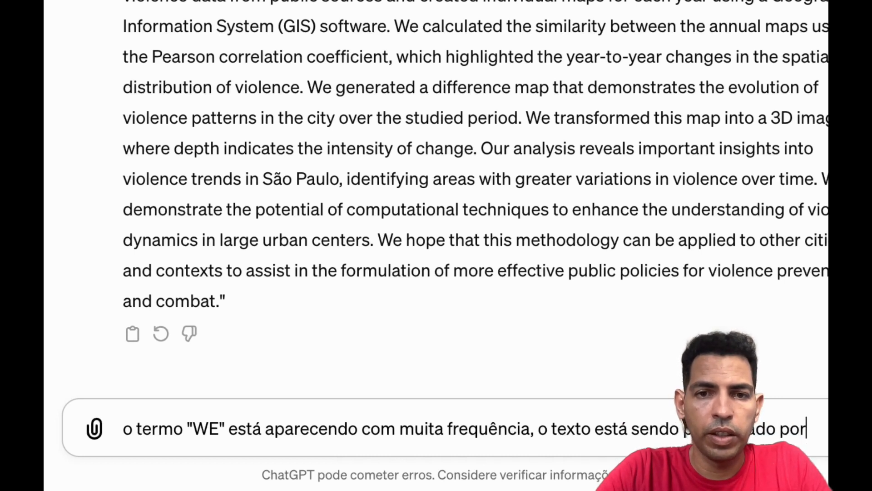
pyautogui.write('razão?')
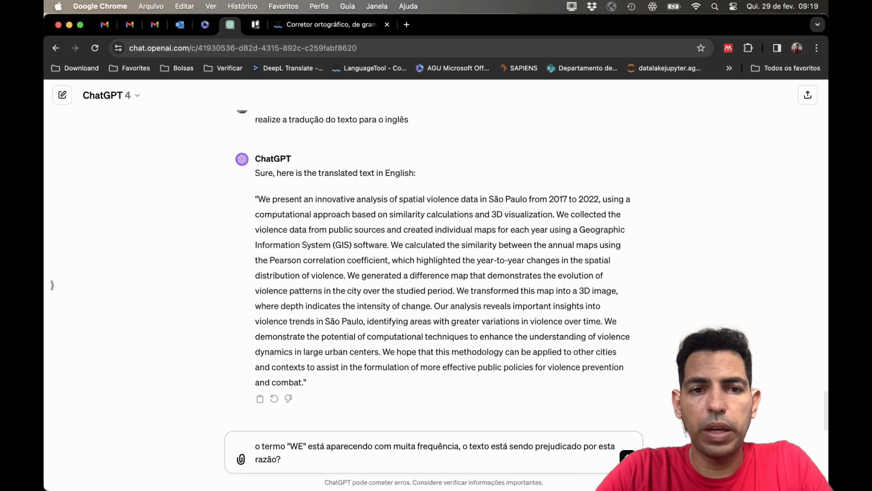
pyautogui.press('Return')
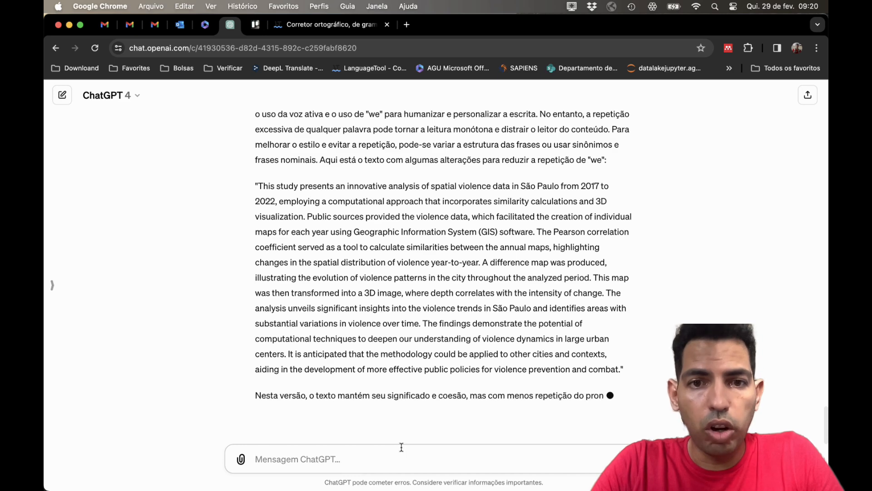
# Step: Copy the revised abstract starting "This study presents" from the ChatGPT reply without its quotation marks and paste it into Sublime Text
pyautogui.scroll(1, 463, 349)
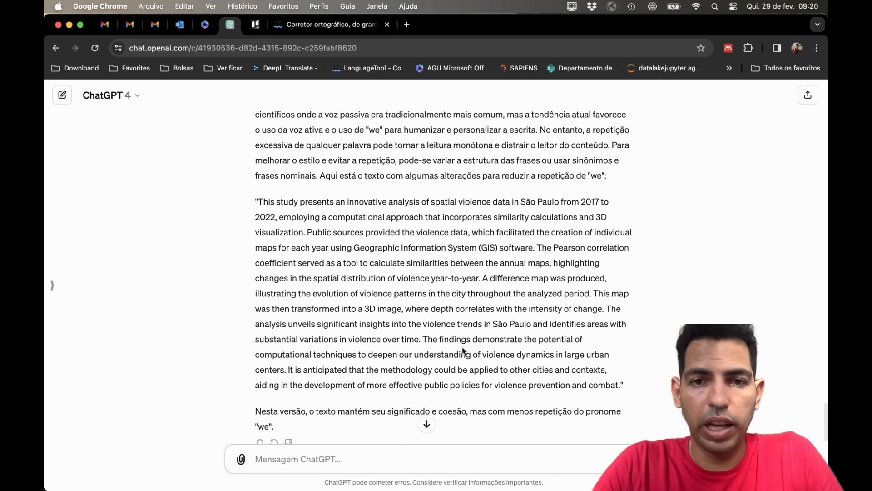
pyautogui.moveTo(259, 203); pyautogui.dragTo(604, 385)
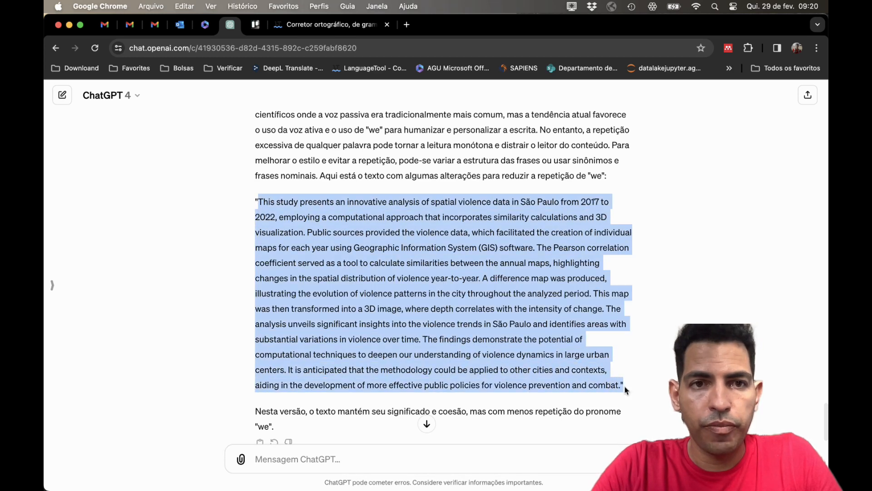
pyautogui.press('super+c')
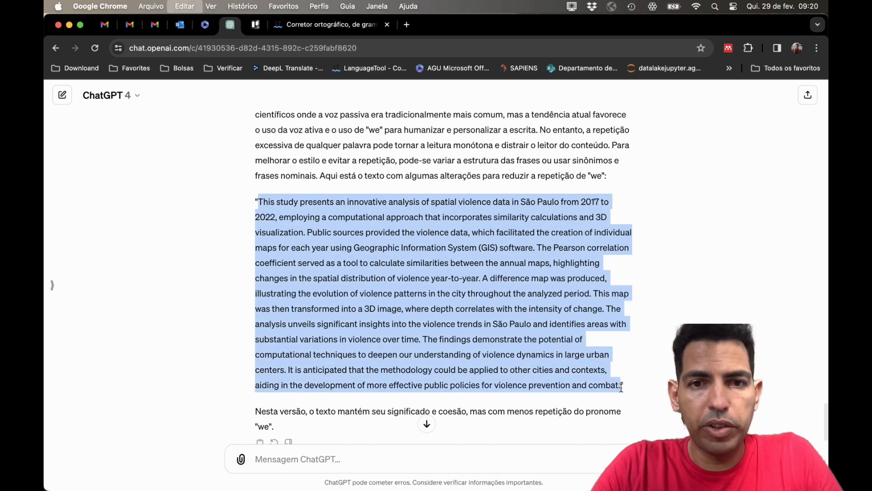
pyautogui.press('F4')
pyautogui.write('s')
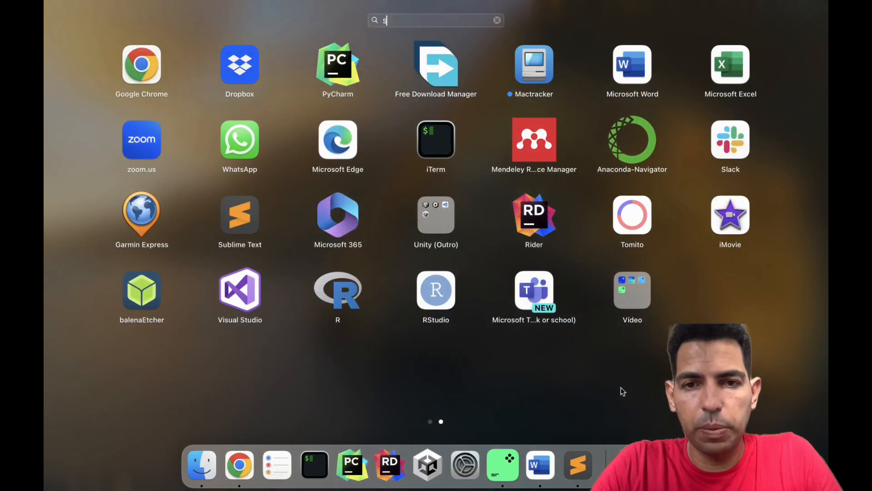
pyautogui.write('ub')
pyautogui.press('Return')
pyautogui.press('super+v')
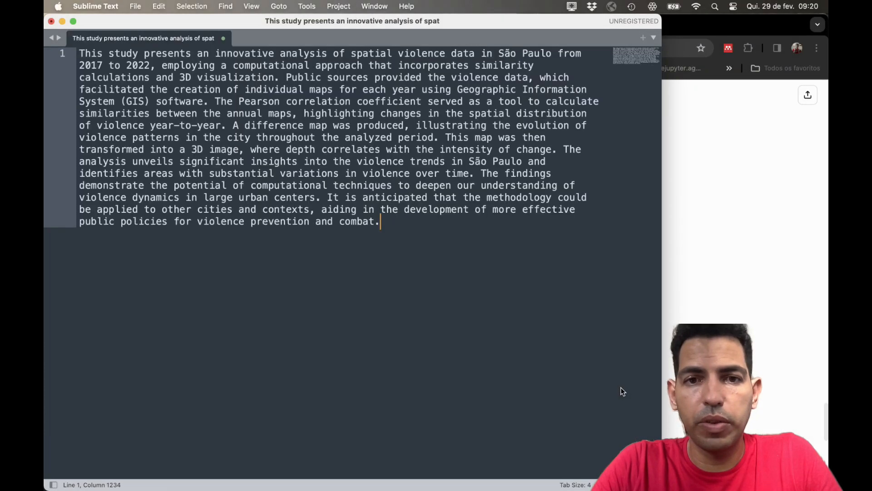
# Step: Copy the whole plain-text abstract and close the Sublime Text file without saving
pyautogui.press('super+a')
pyautogui.press('super+c')
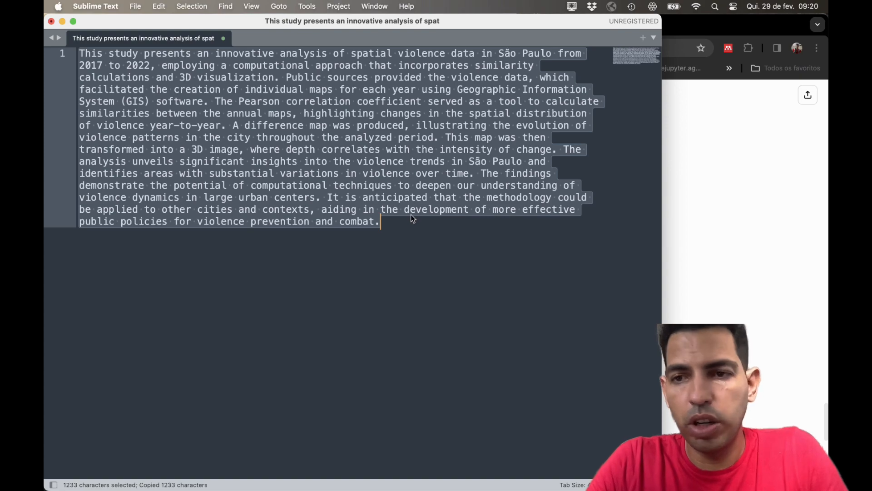
pyautogui.press('super+w')
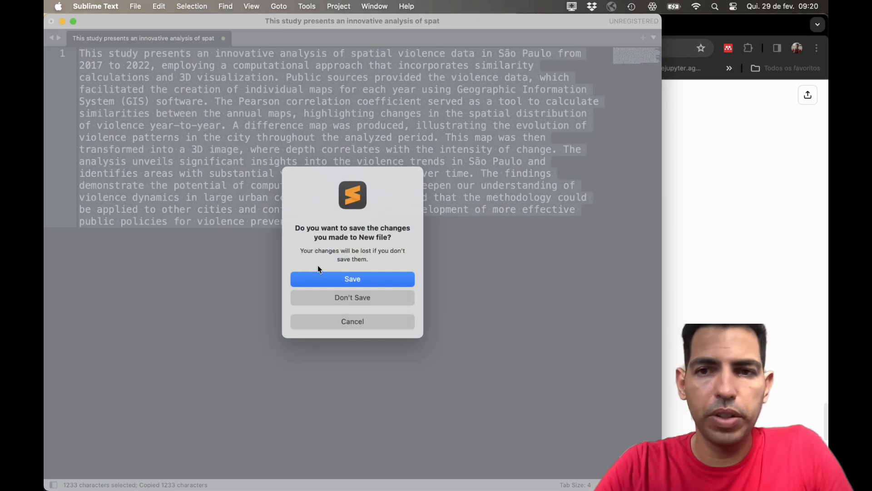
pyautogui.click(323, 296)
# Step: Switch to Word and replace the entire old abstract with the copied revised version
pyautogui.hotkey('ctrl', 'Up')
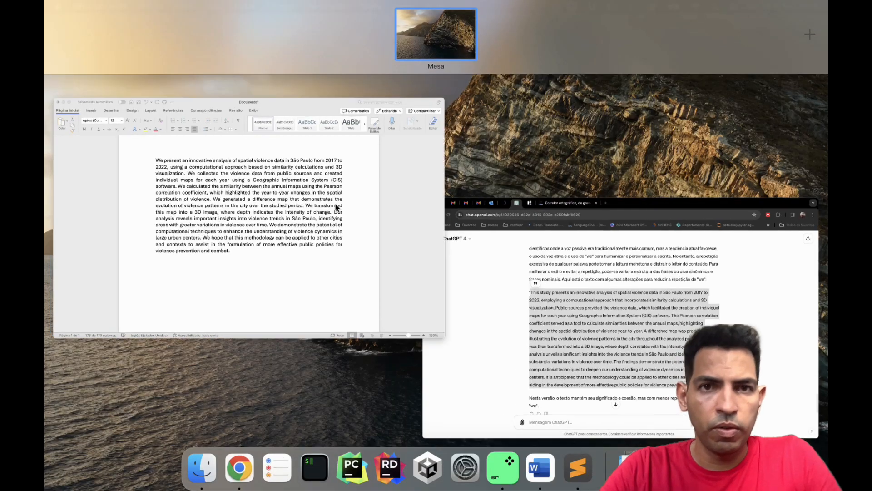
pyautogui.click(337, 207)
pyautogui.moveTo(415, 318); pyautogui.dragTo(233, 135)
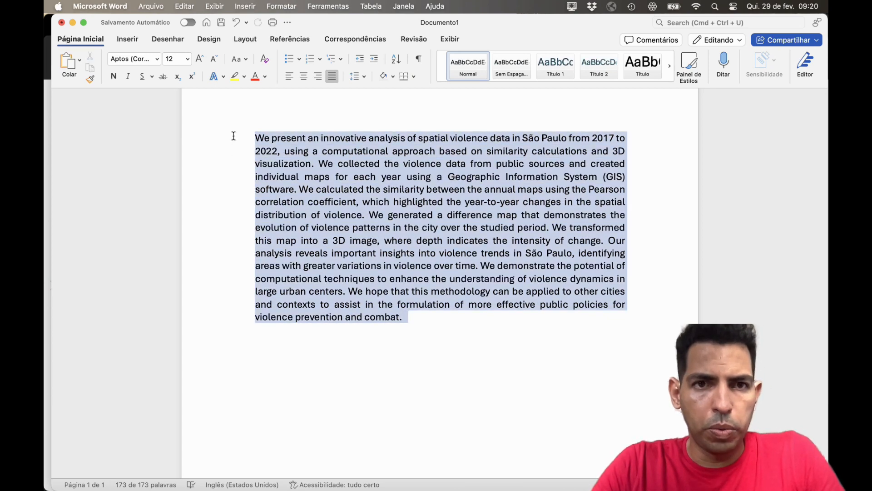
pyautogui.press('super+v')
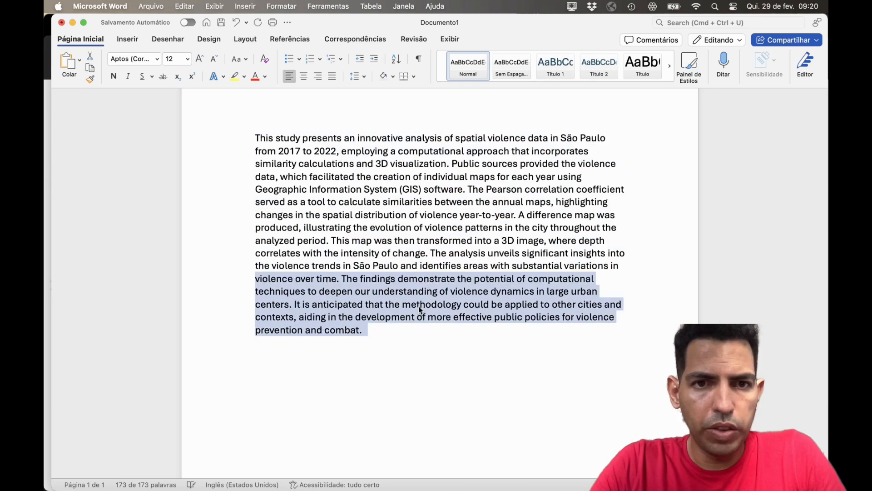
pyautogui.click(416, 384)
# Step: Select the whole revised abstract in Word, switch to LanguageTool in Chrome, and replace the old text in the checker with it
pyautogui.press('super+a')
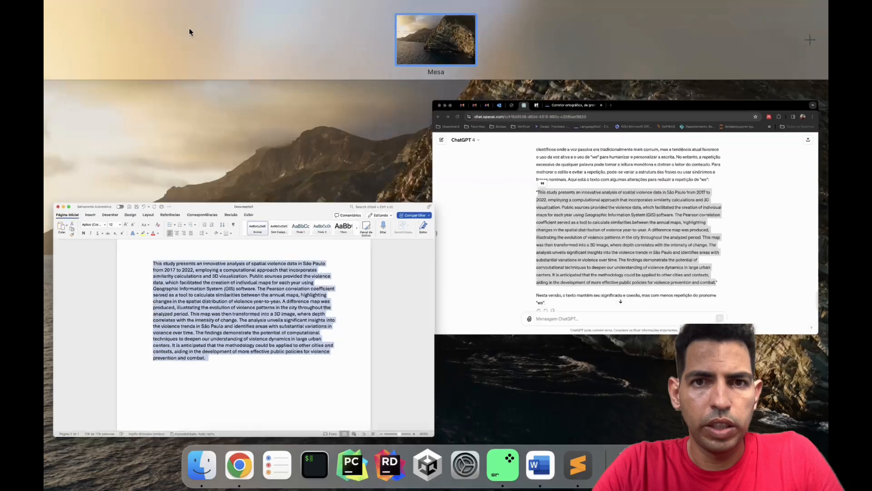
pyautogui.hotkey('ctrl', 'Up')
pyautogui.click(581, 167)
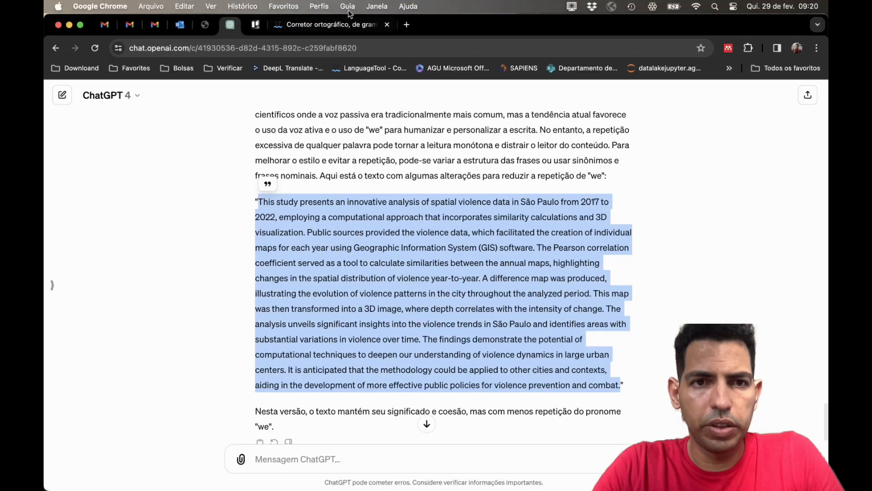
pyautogui.click(346, 24)
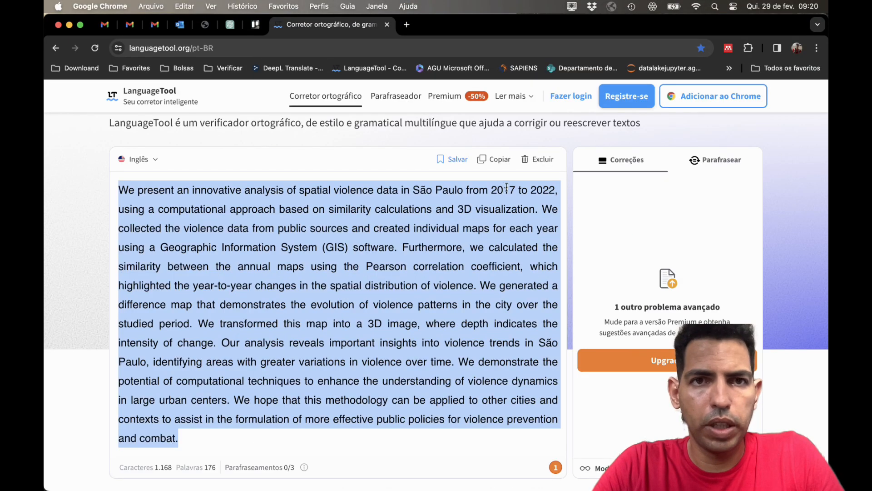
pyautogui.click(527, 155)
pyautogui.click(543, 167)
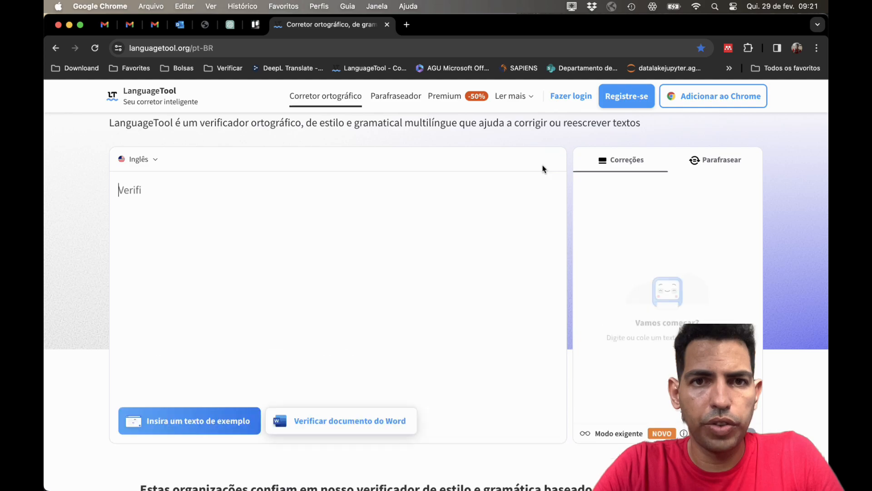
pyautogui.press('super+v')
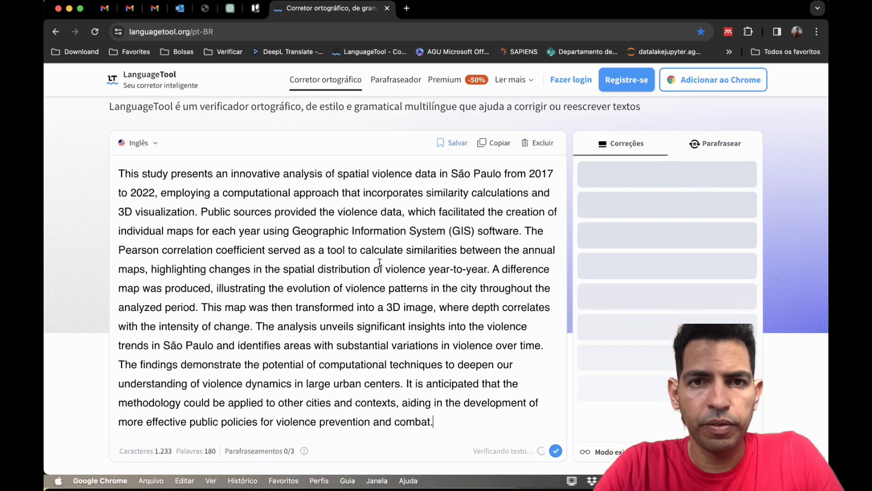